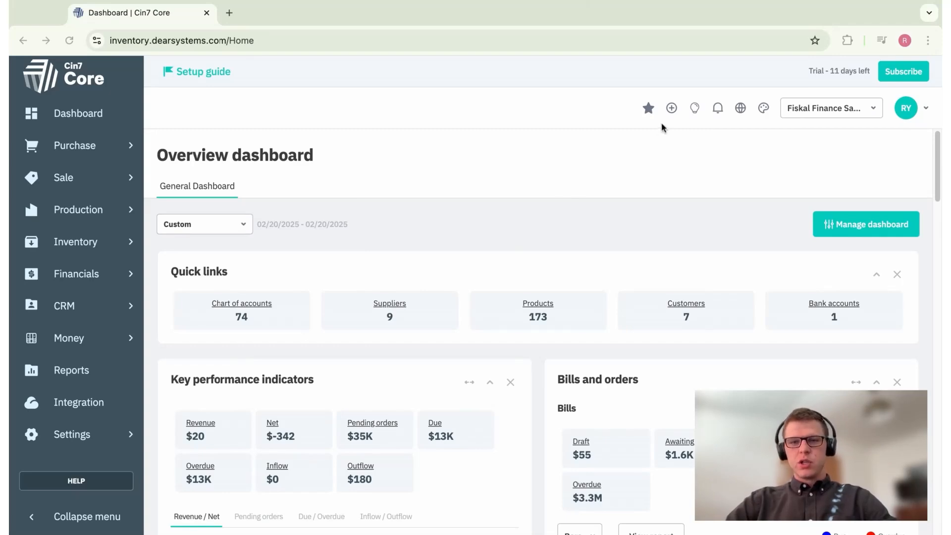
Start a new service purchase
left_click(671, 112)
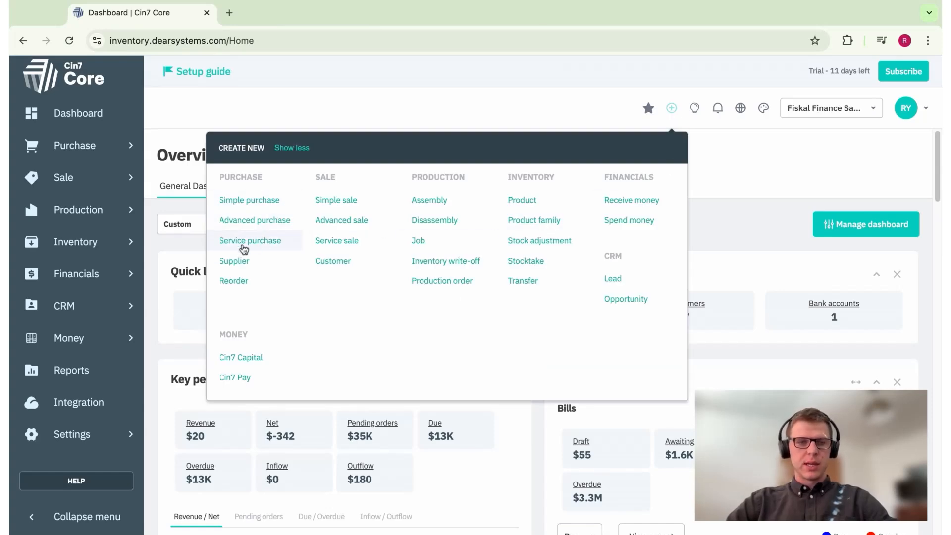
left_click(298, 123)
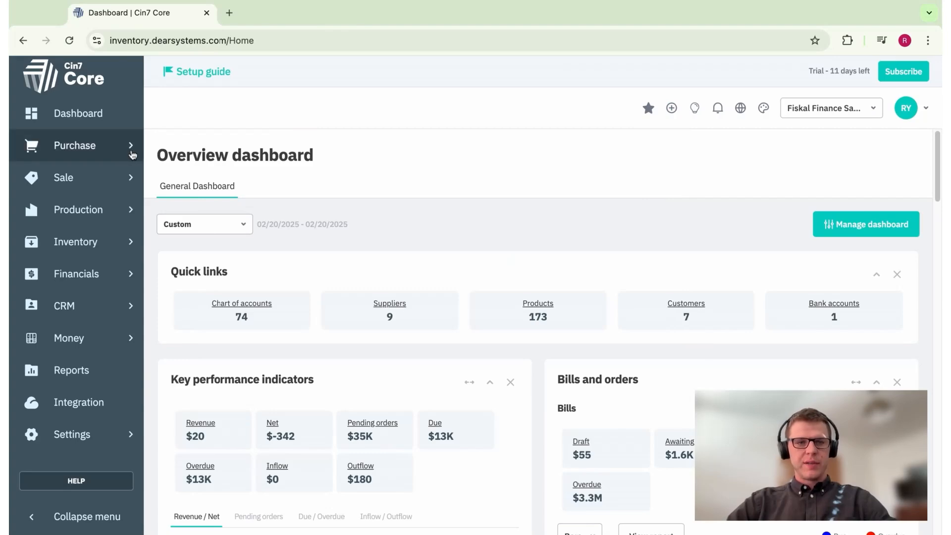
left_click(131, 155)
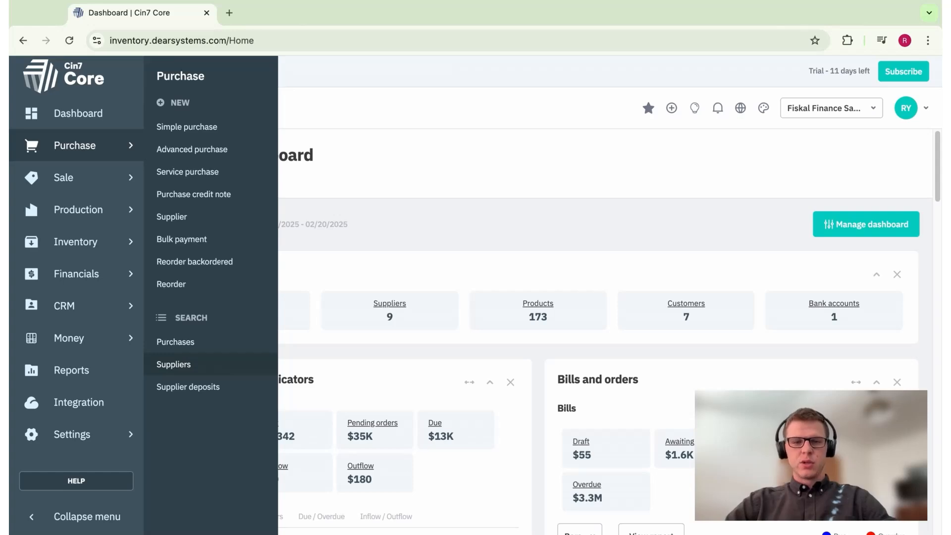
left_click(202, 178)
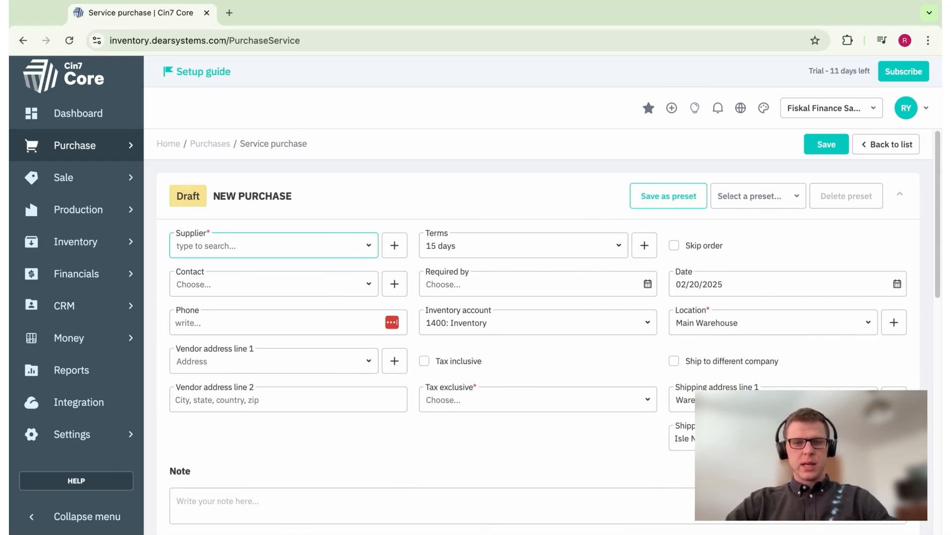
Choose Ryan's Hop Farms as the supplier of the new purchase
scroll(537, 331, "down", 2)
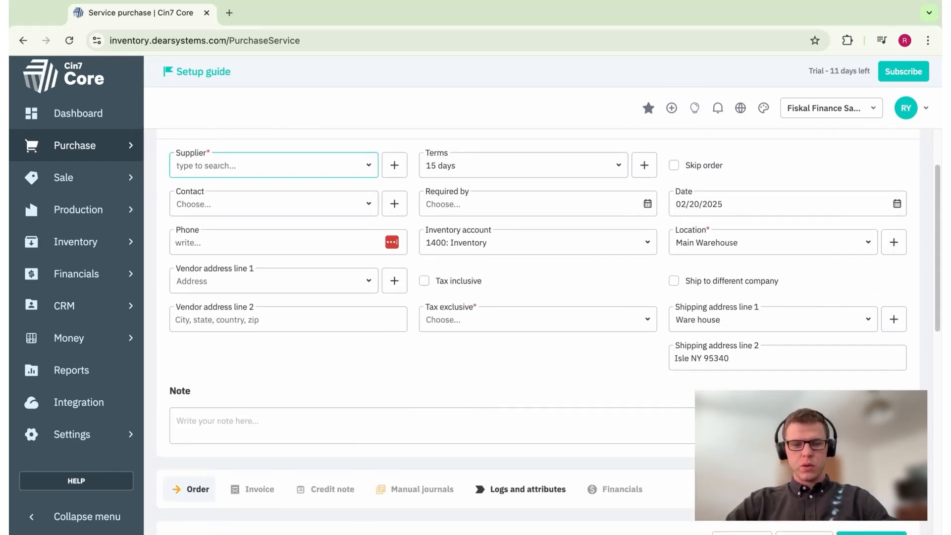
scroll(537, 331, "up", 2)
left_click(368, 235)
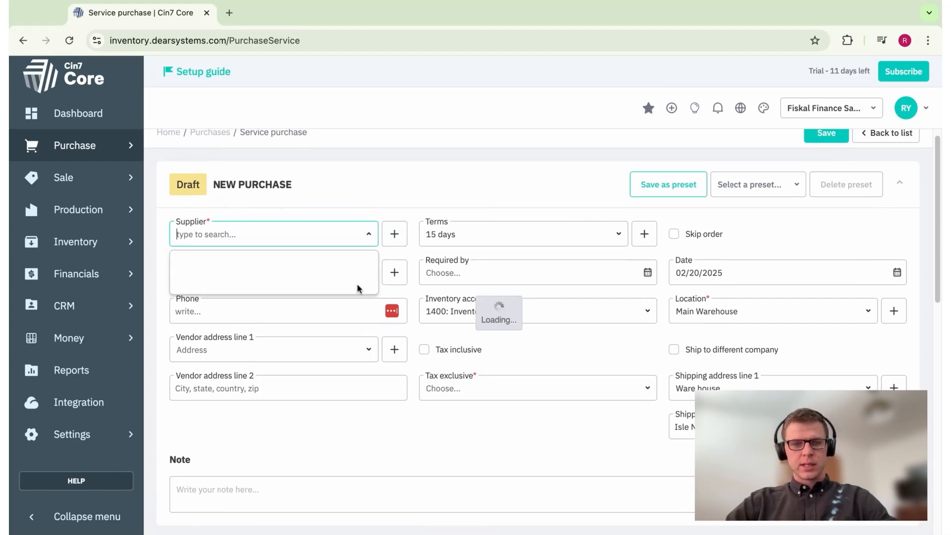
scroll(277, 346, "down", 1)
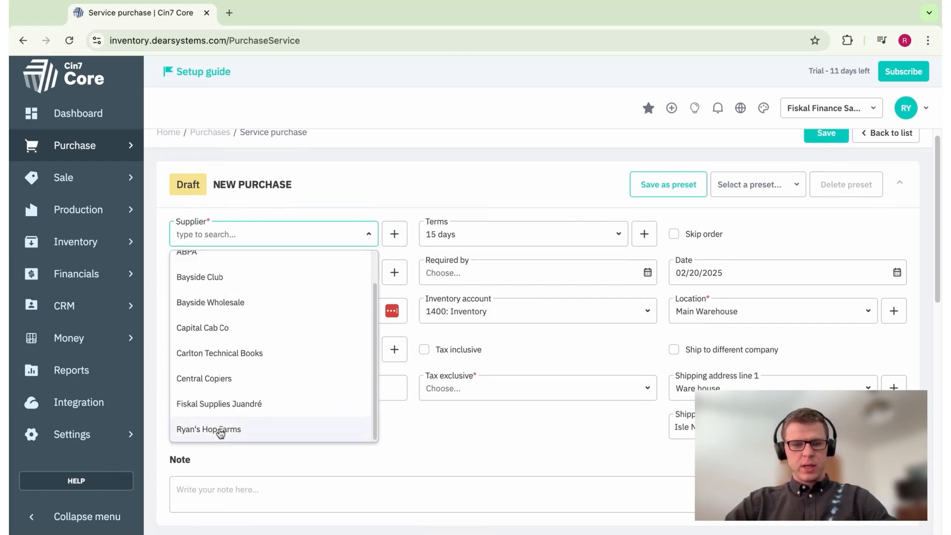
left_click(198, 428)
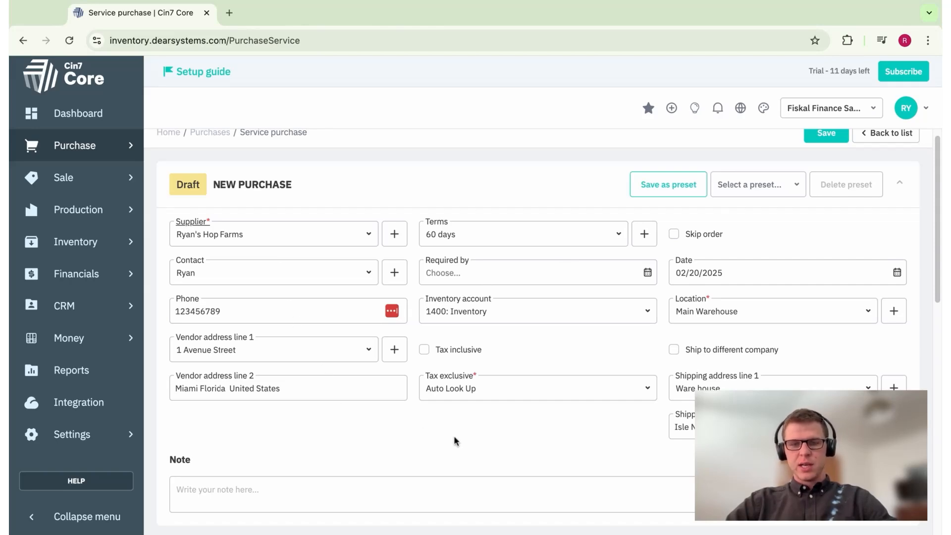
Set the purchase's required-by date to 02/20/2025 and its inventory account to 6330: Professional Fees
left_click(647, 273)
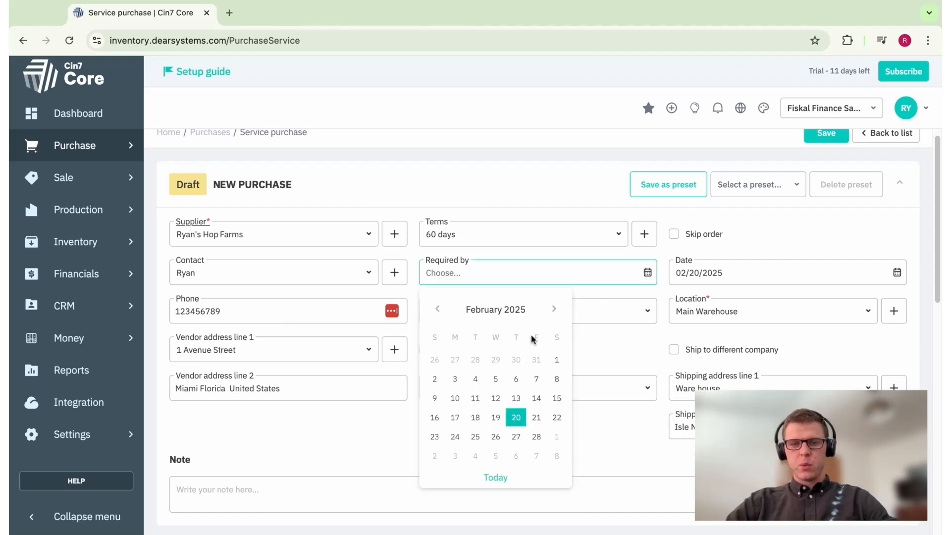
left_click(501, 478)
left_click(595, 363)
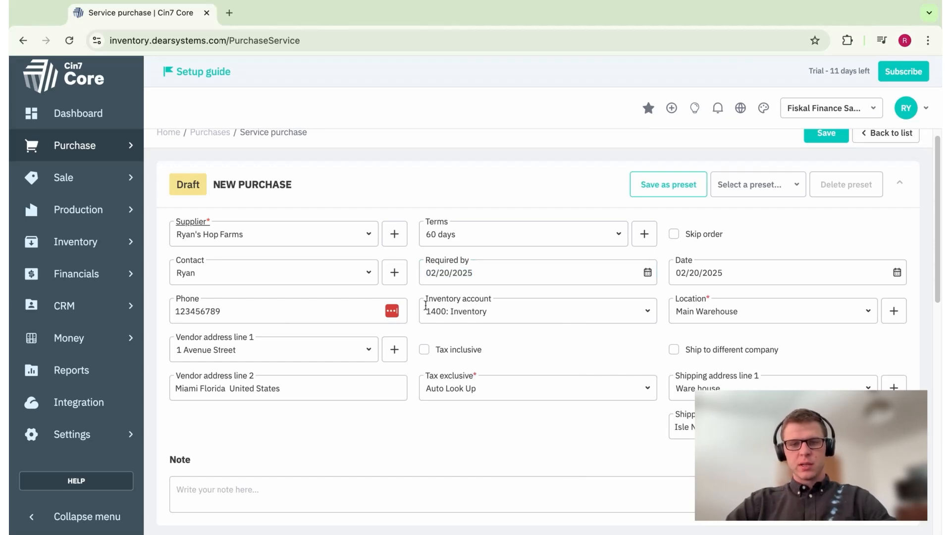
left_click(648, 312)
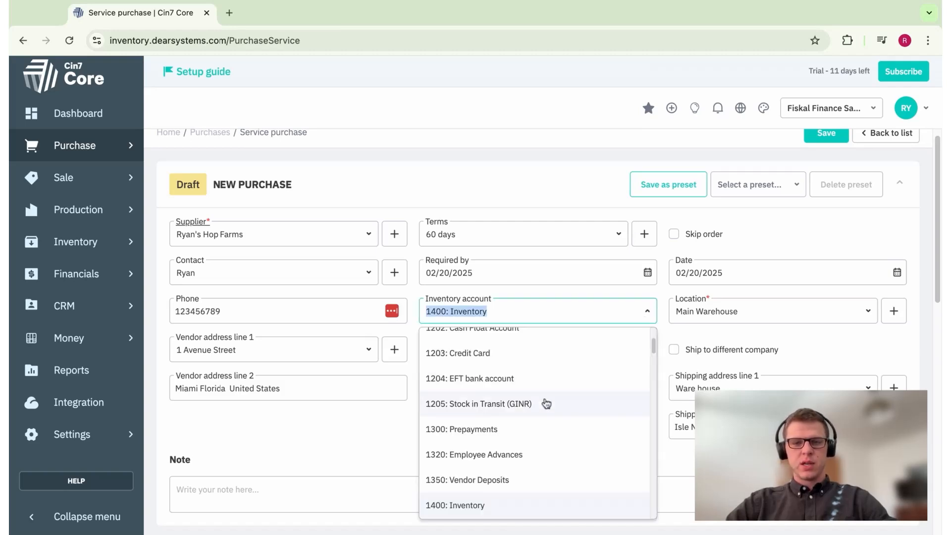
type("prof")
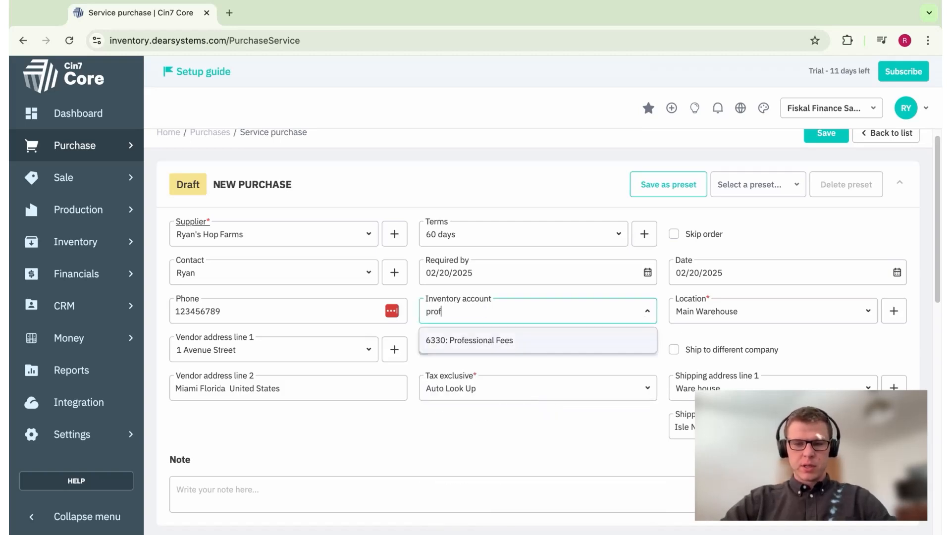
left_click(521, 340)
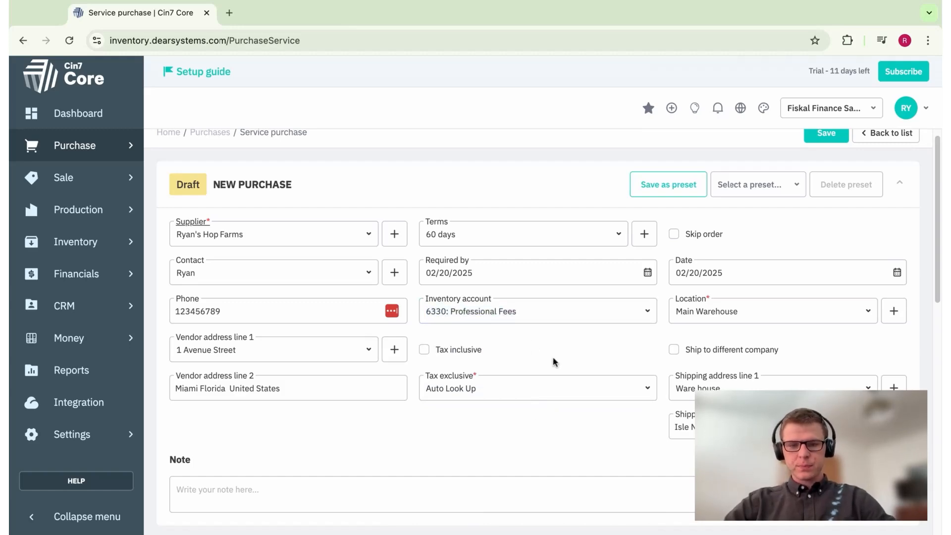
Try the tax inclusive option, switch it back off, and keep Auto Look Up as the tax exclusive rule
left_click(469, 355)
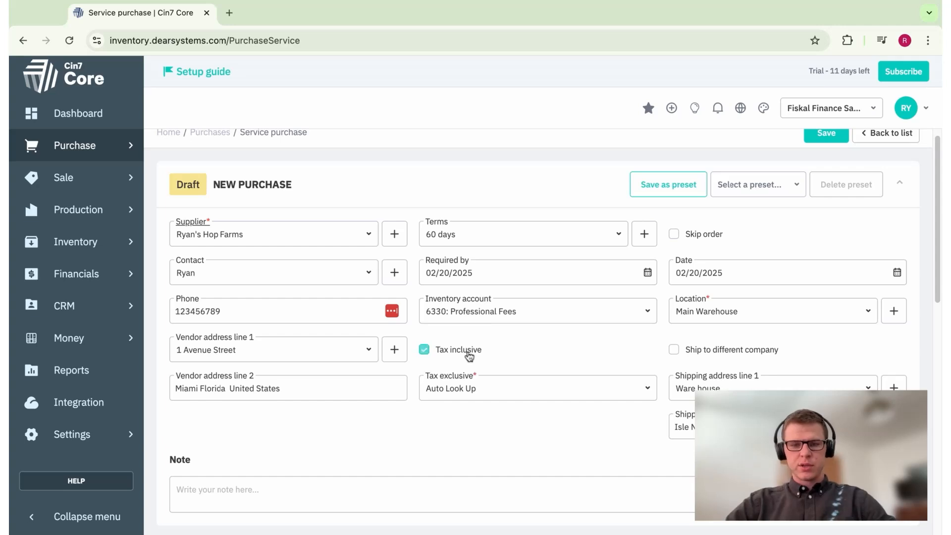
left_click(471, 356)
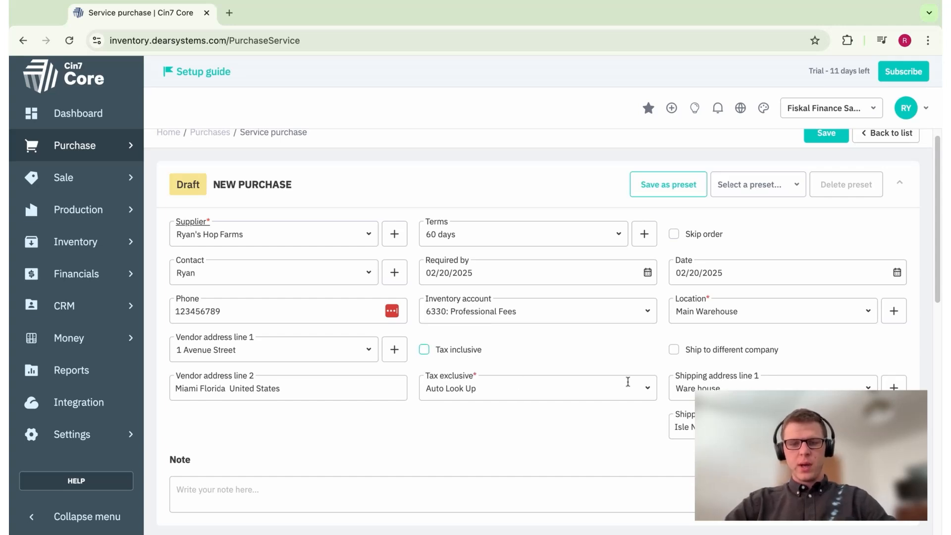
left_click(649, 389)
left_click(499, 418)
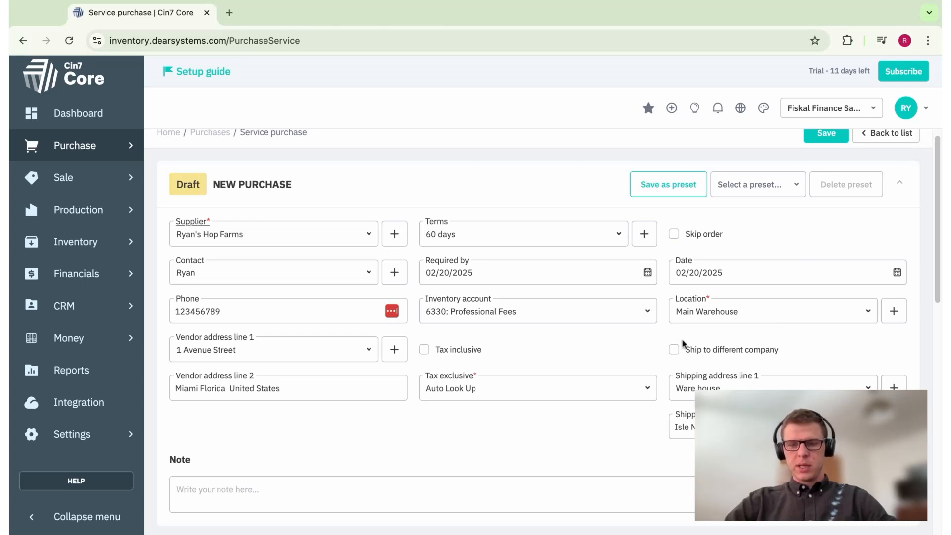
Add an order line for the product "Project management & implementation - branding workshop with your team"
scroll(585, 444, "down", 6)
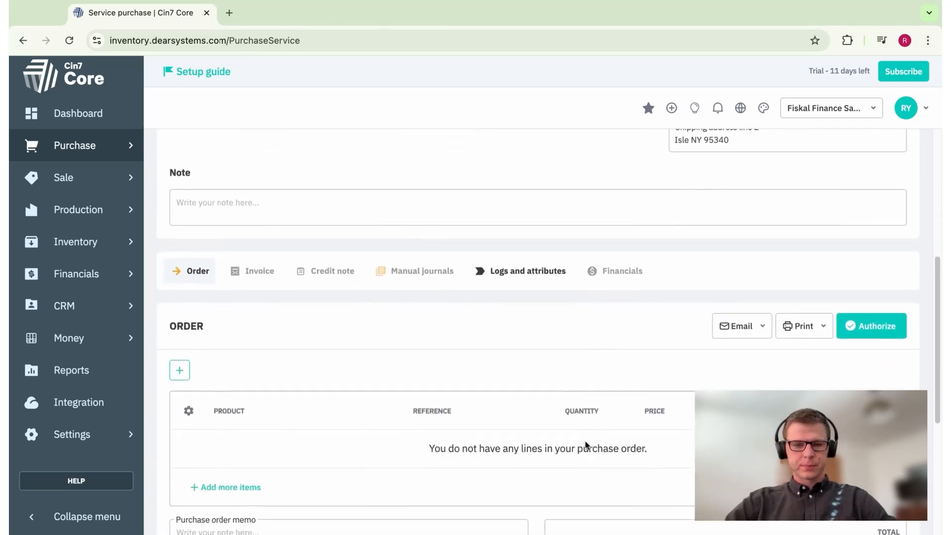
scroll(586, 444, "down", 2)
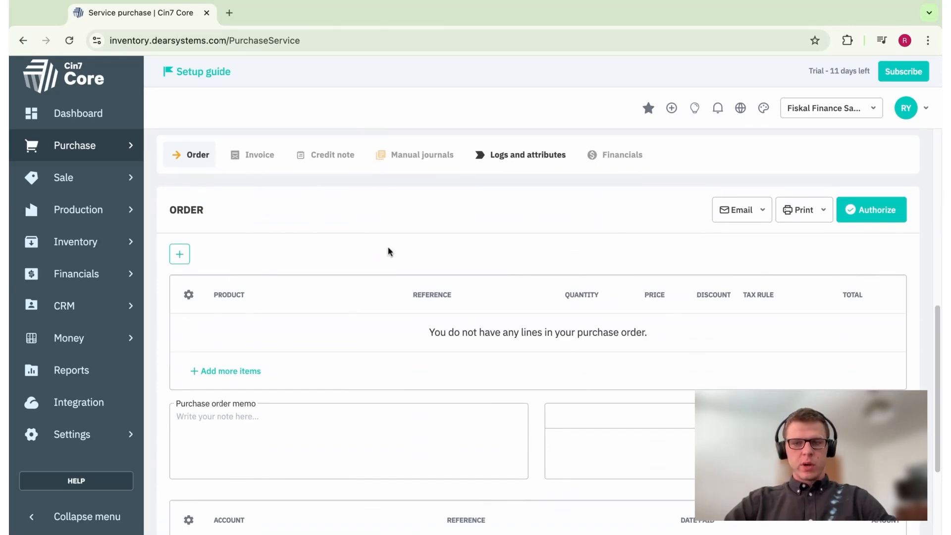
left_click(182, 255)
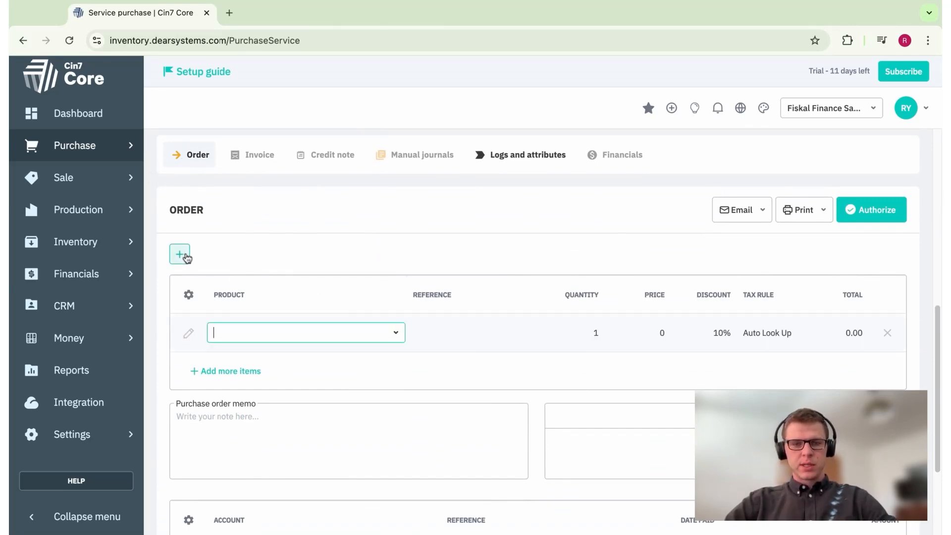
left_click(395, 332)
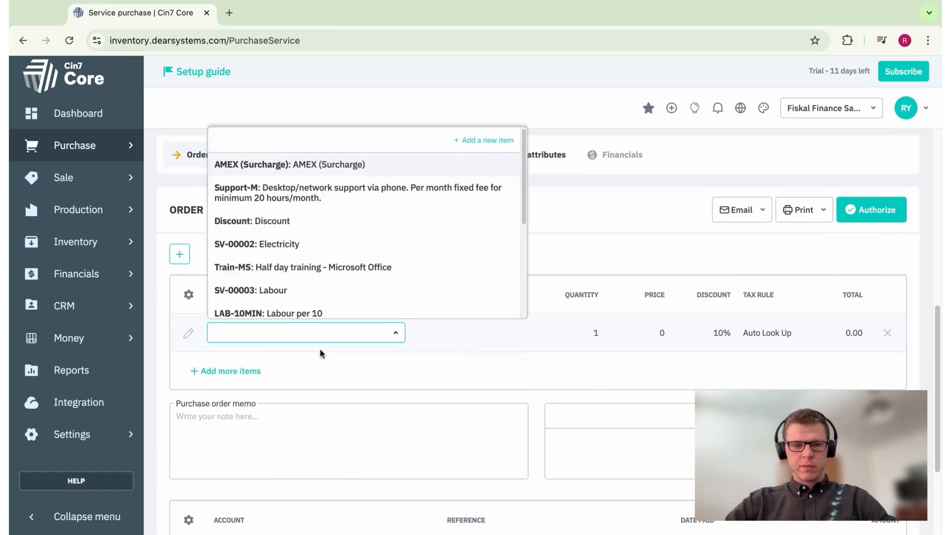
scroll(379, 288, "down", 5)
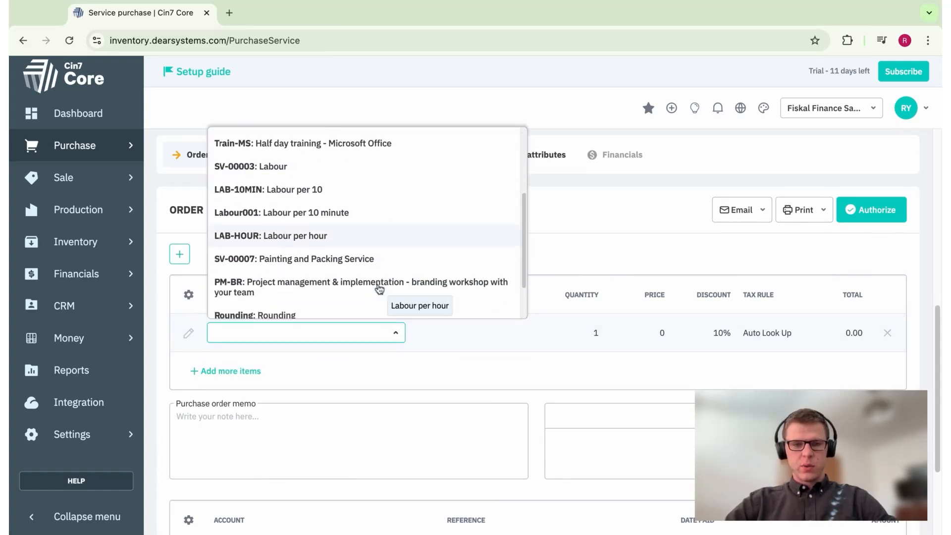
left_click(360, 268)
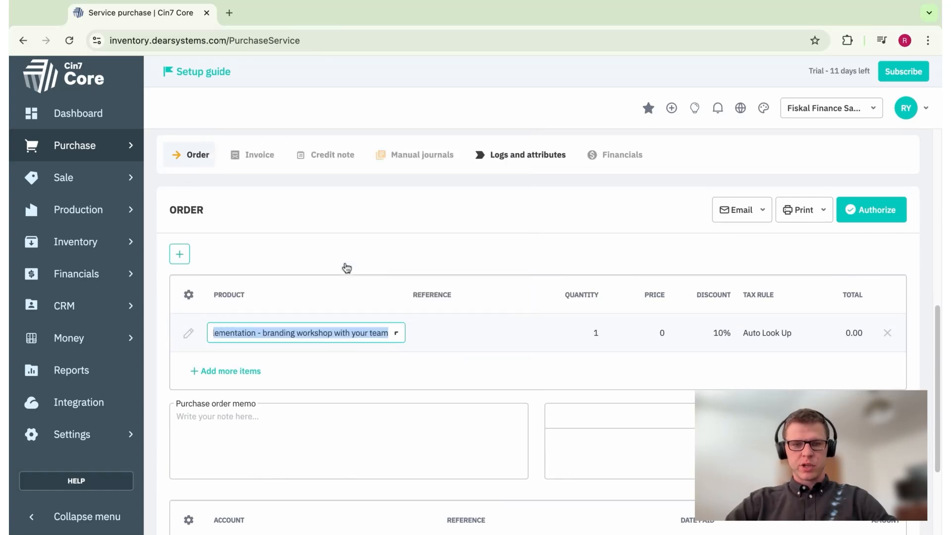
left_click(554, 215)
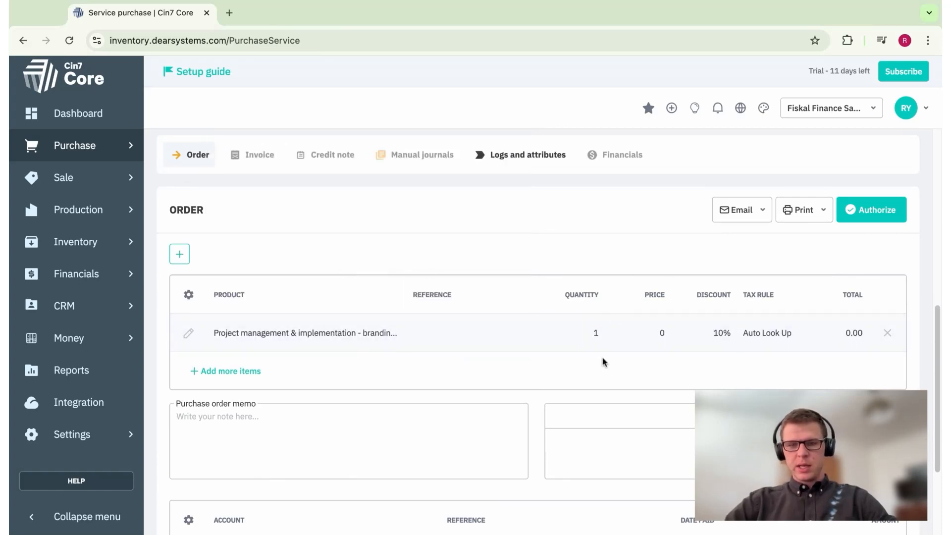
Set the price of the project management order line to 360
left_click(661, 332)
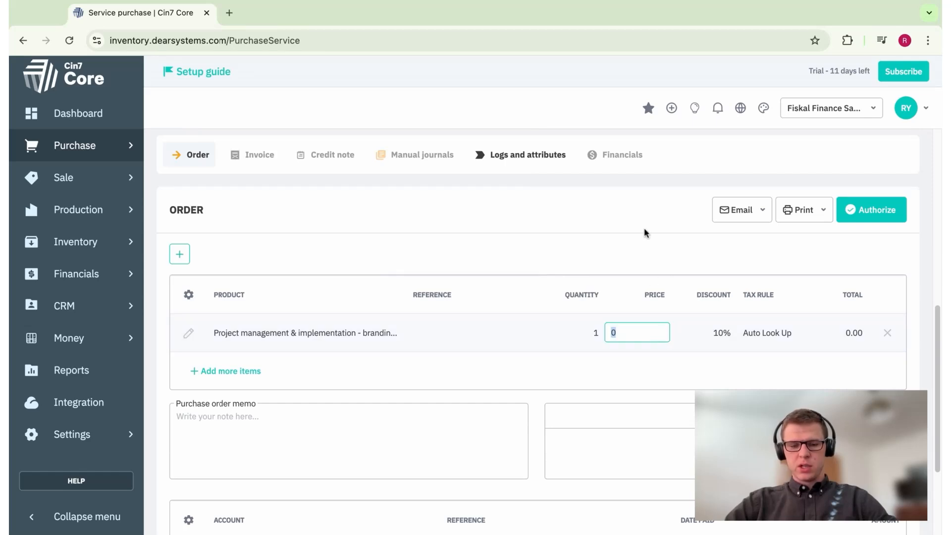
type("360")
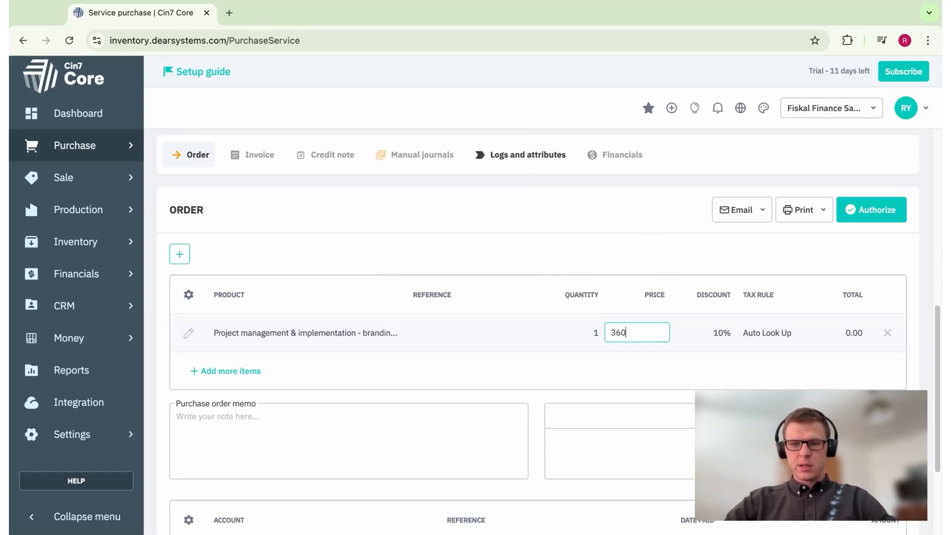
left_click(643, 230)
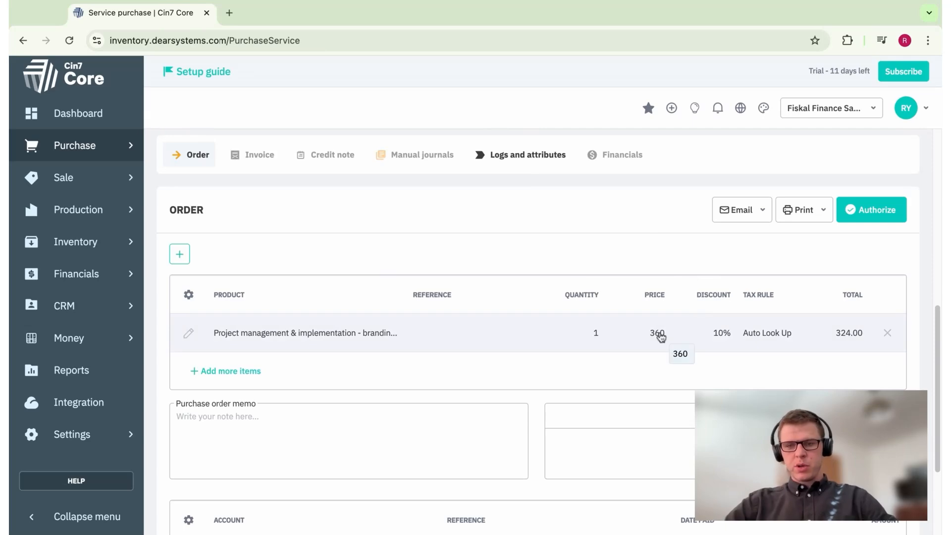
Try a 0% discount on the project management order line and set it back to 10%
left_click(721, 339)
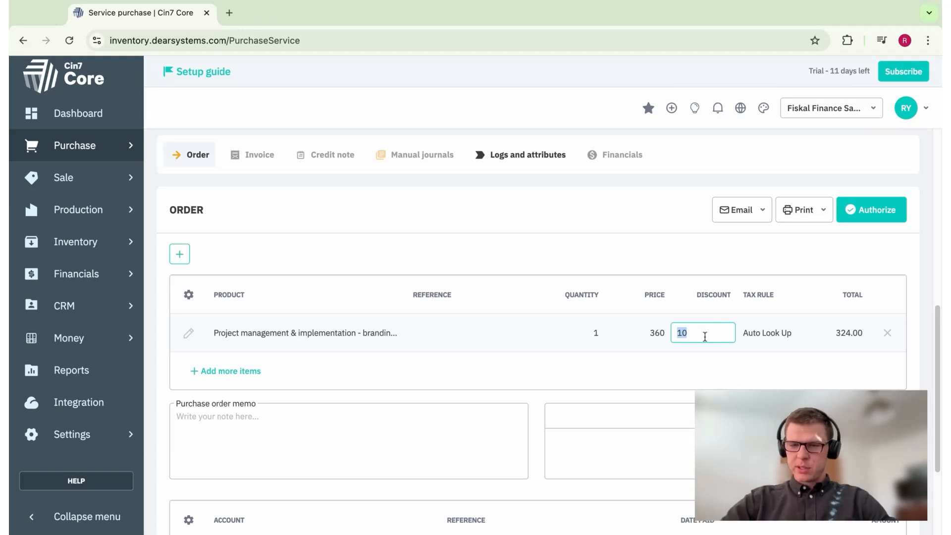
type("0")
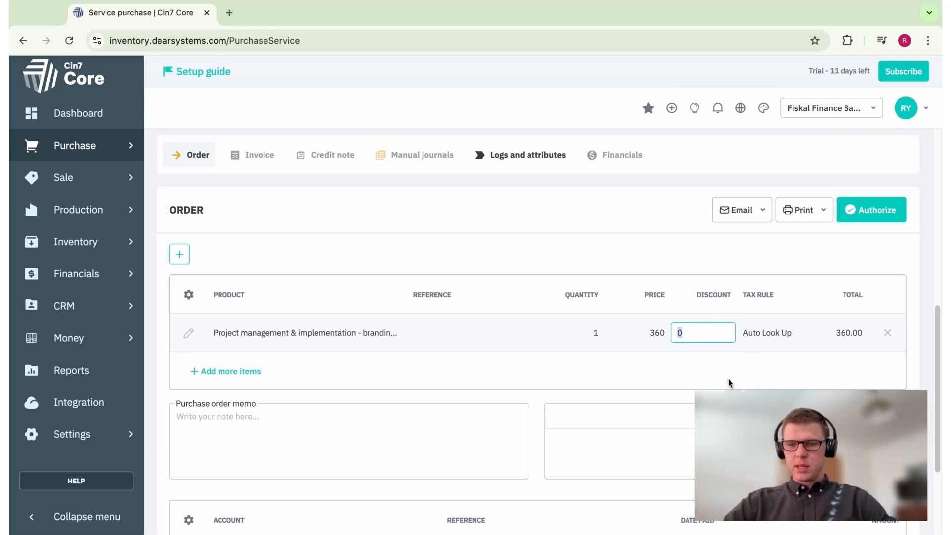
left_click(727, 383)
left_click(723, 337)
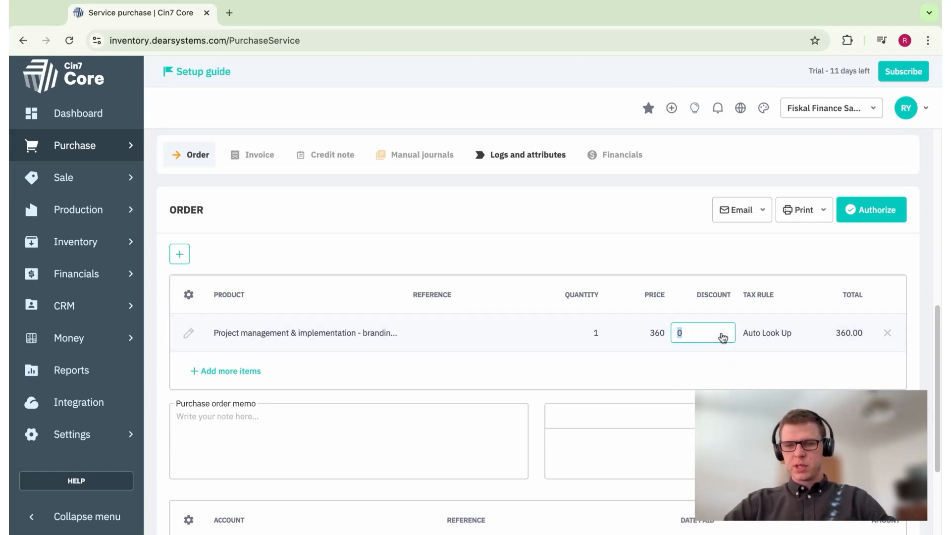
type("10")
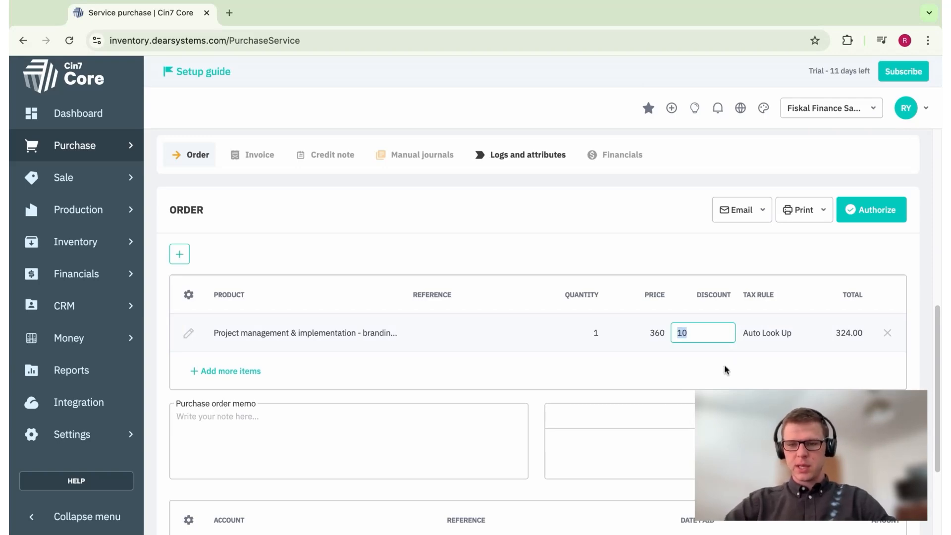
left_click(725, 373)
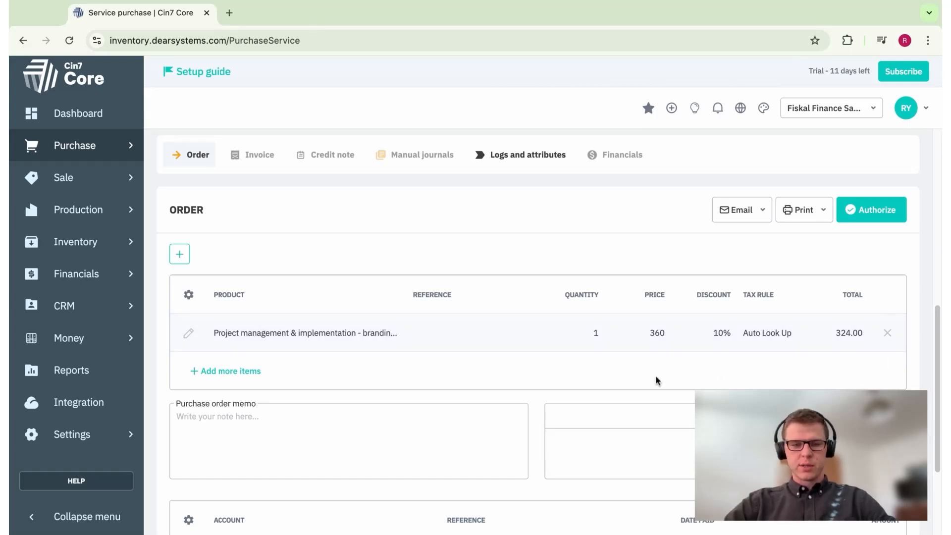
Review the order's totals, memo and supplier deposits sections below the order lines
scroll(531, 409, "down", 1)
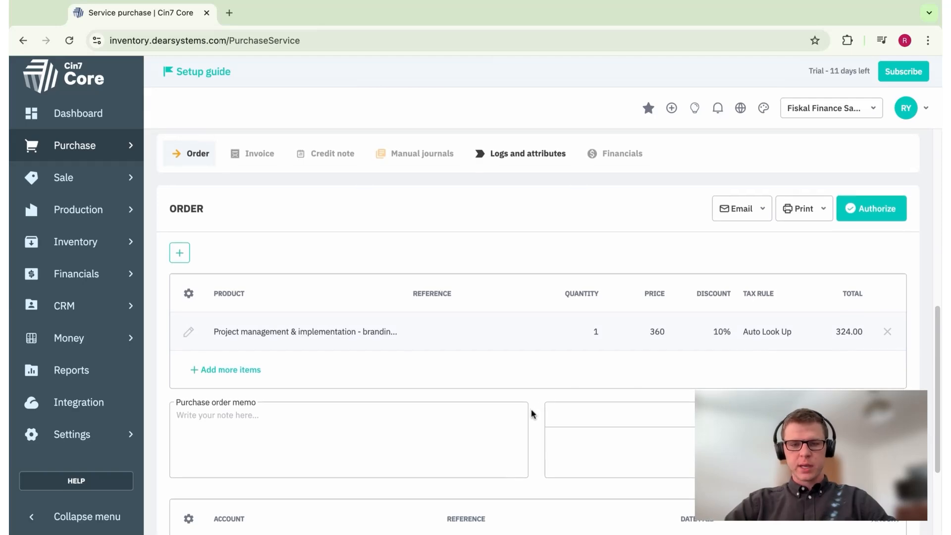
scroll(532, 413, "down", 2)
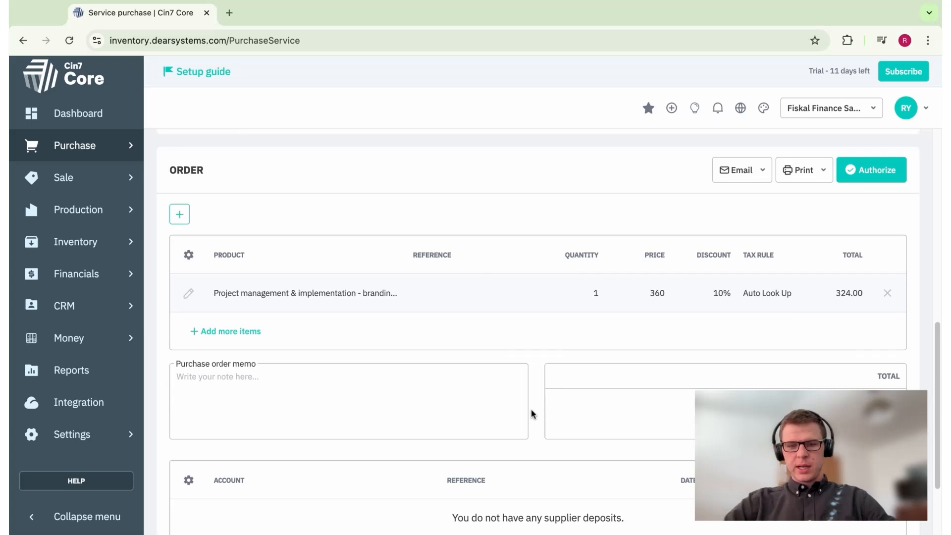
scroll(531, 411, "down", 1)
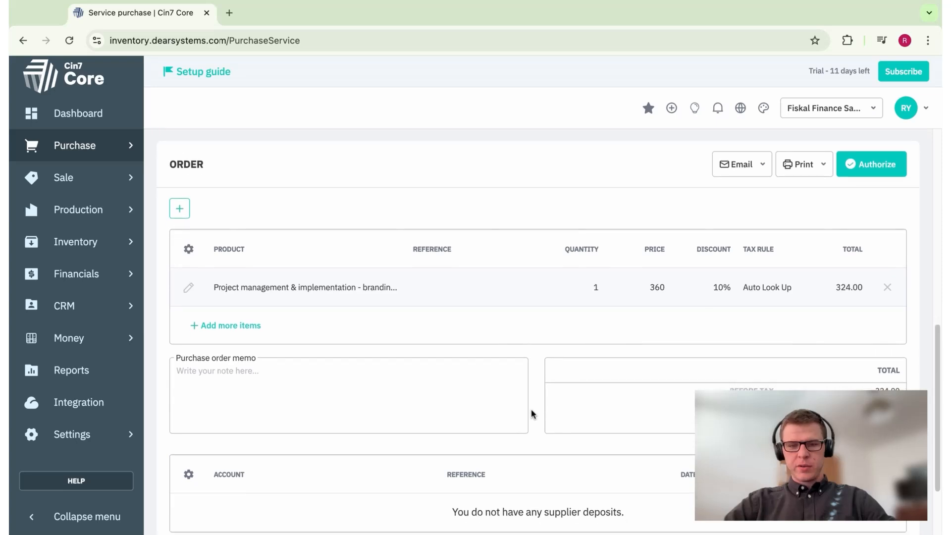
scroll(531, 414, "down", 1)
scroll(530, 414, "down", 1)
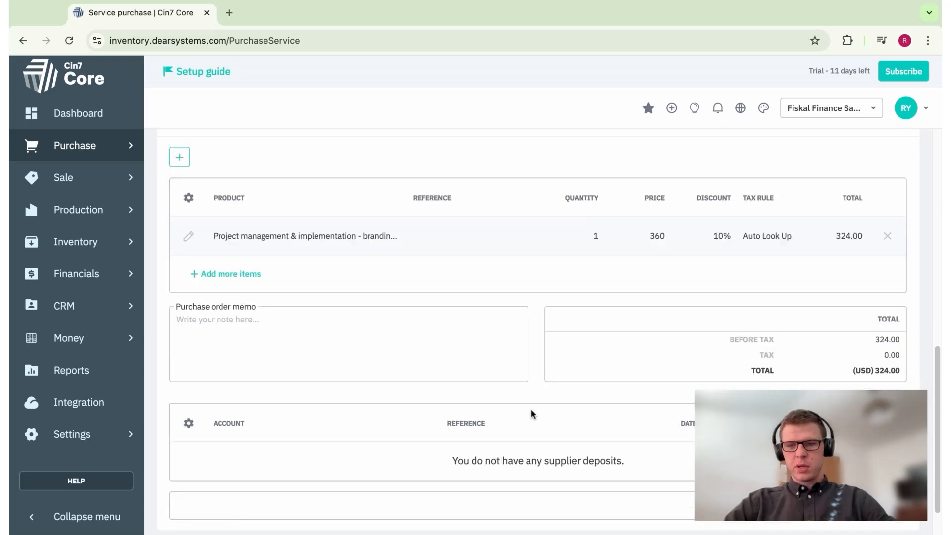
Authorize the service purchase order with its project management line
scroll(531, 413, "down", 2)
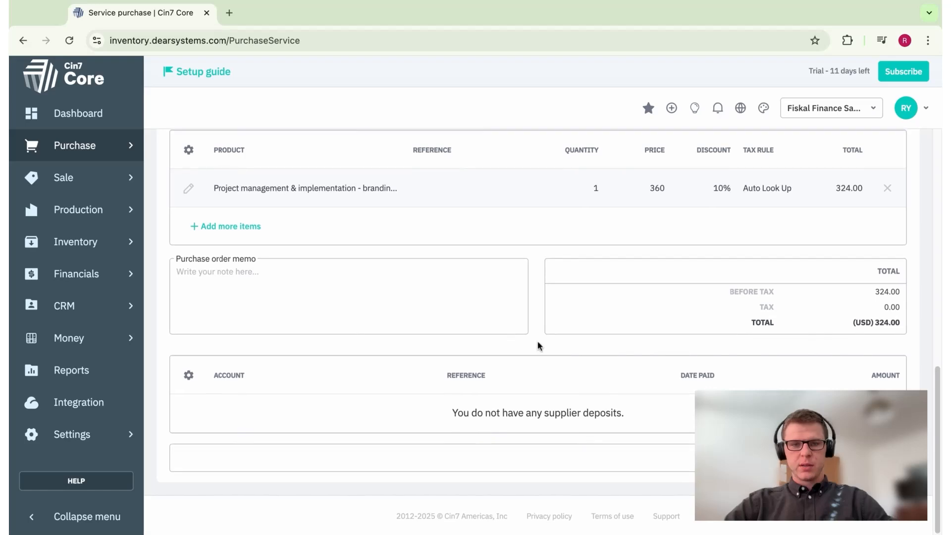
scroll(538, 345, "up", 5)
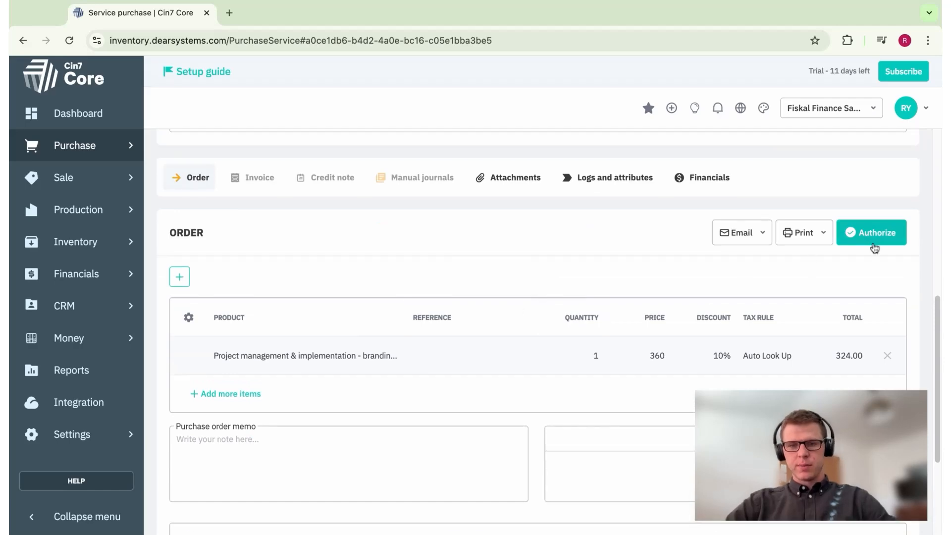
left_click(874, 248)
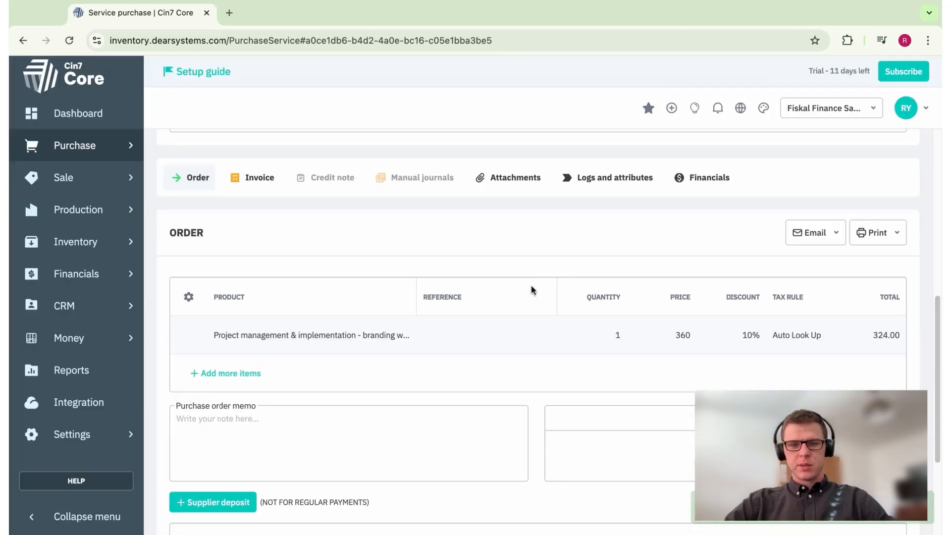
Record a supplier deposit of 200 USD from the EFT bank account with the reference "Deposit"
scroll(530, 285, "down", 1)
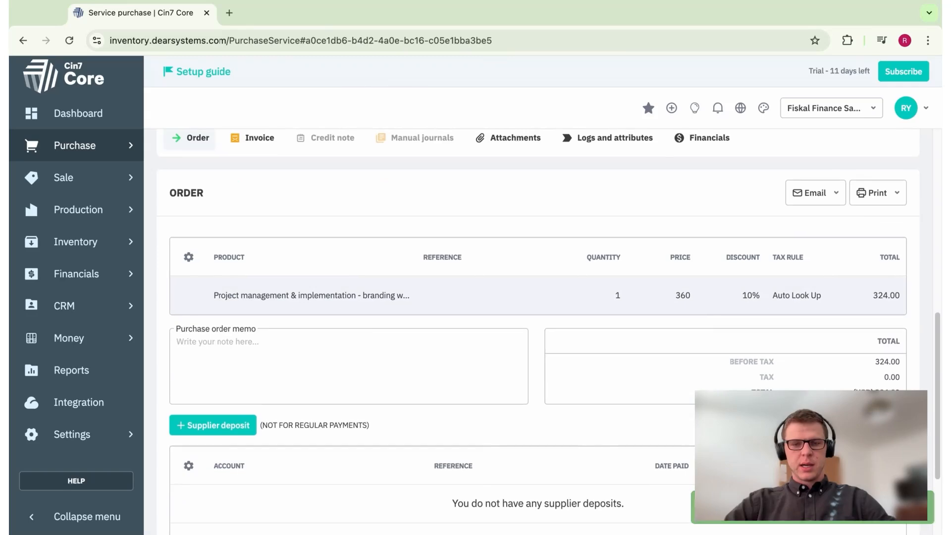
scroll(494, 279, "up", 2)
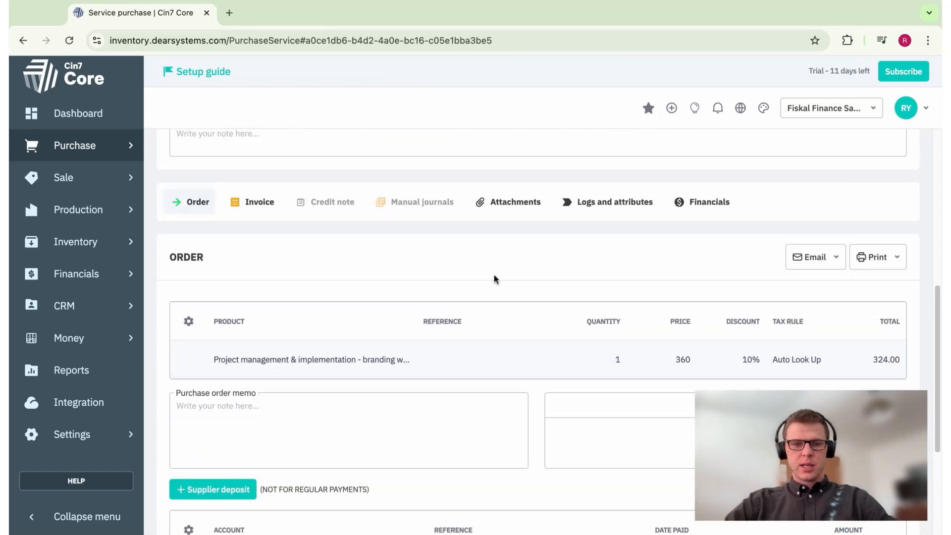
scroll(494, 278, "up", 1)
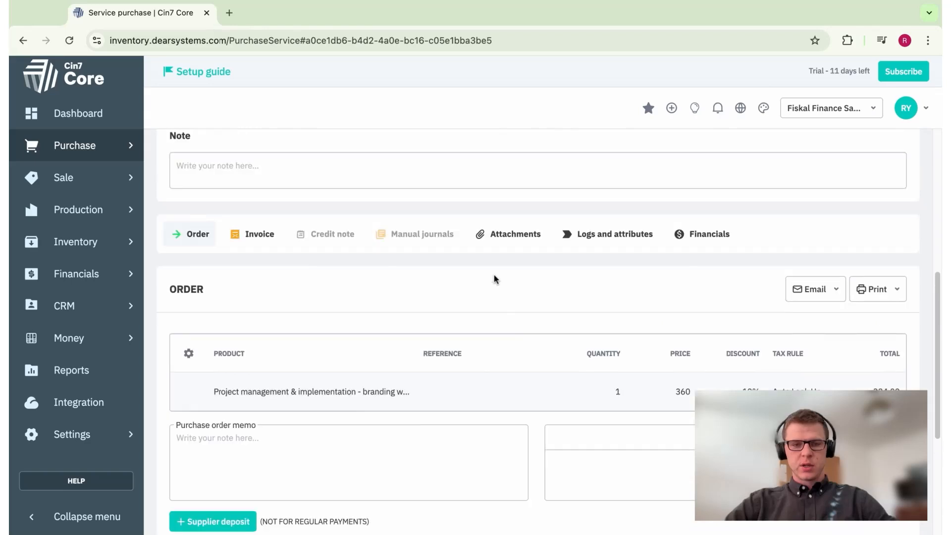
scroll(542, 337, "down", 7)
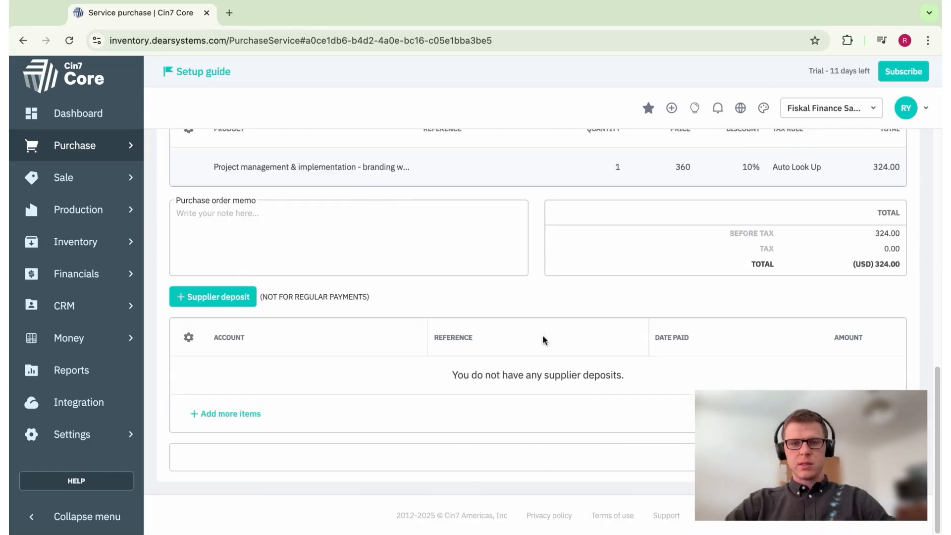
left_click(239, 296)
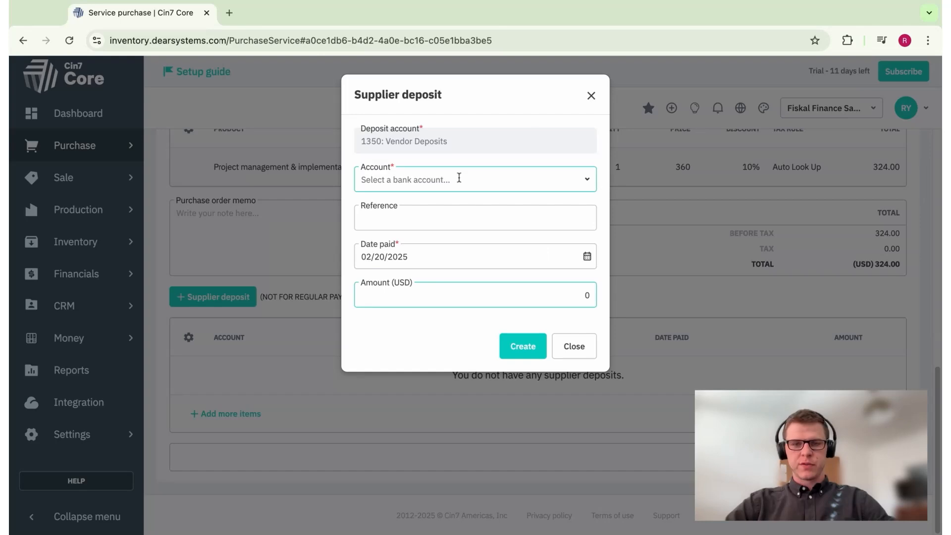
left_click(458, 177)
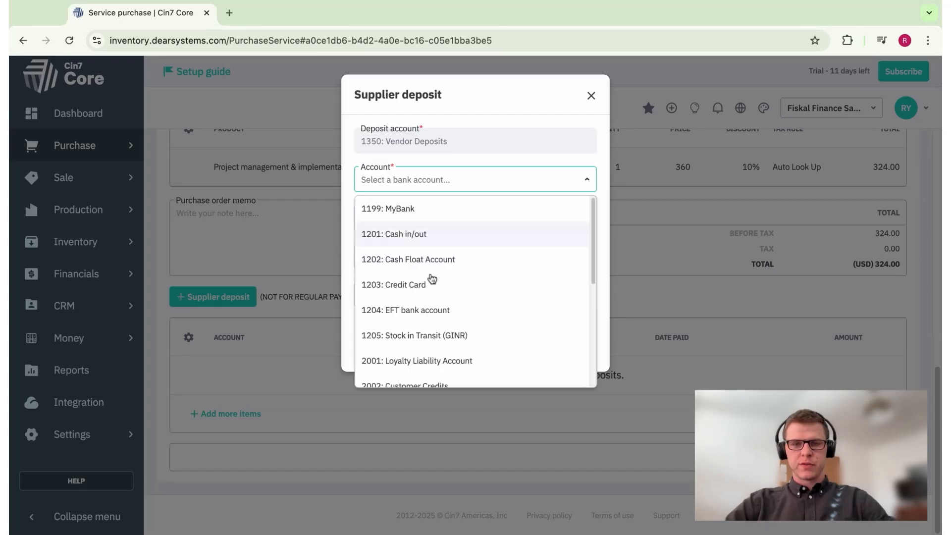
left_click(430, 308)
left_click(472, 222)
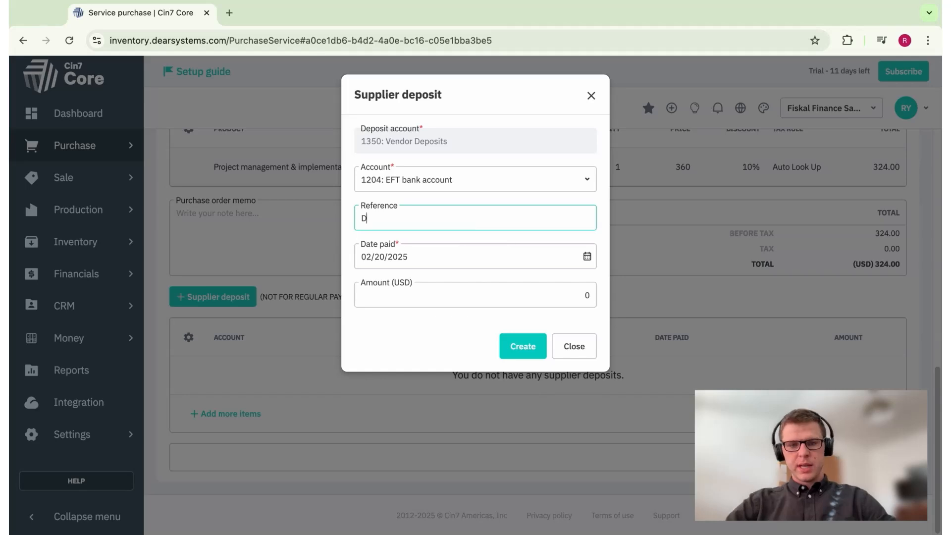
type("Deposit")
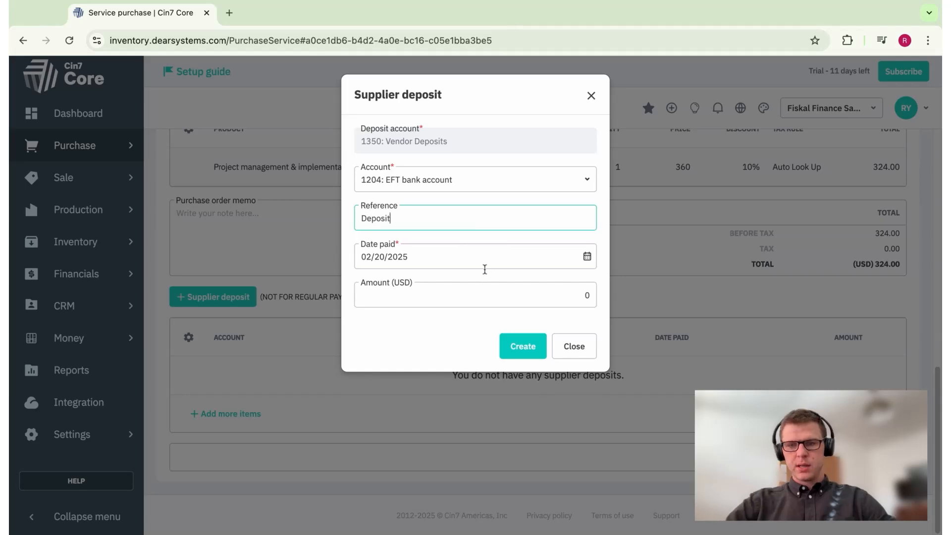
left_click(419, 297)
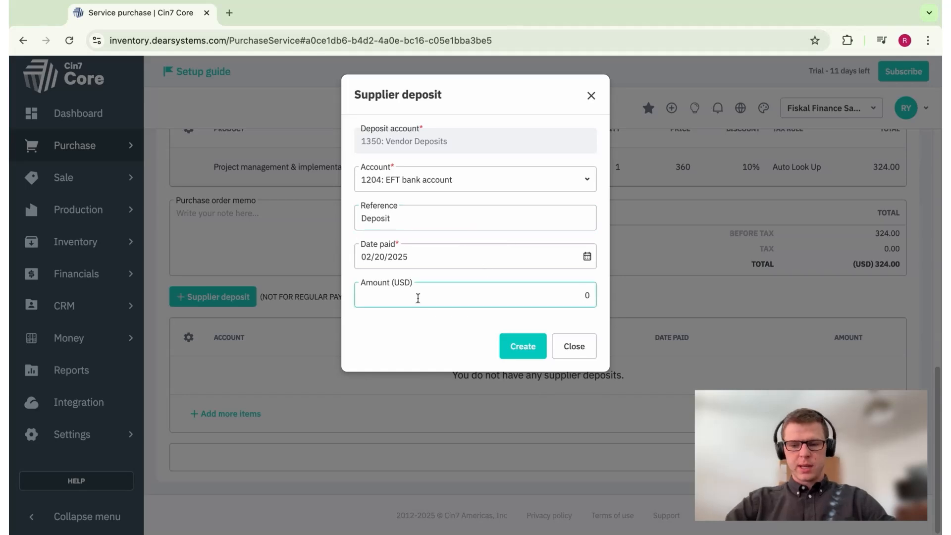
type("200")
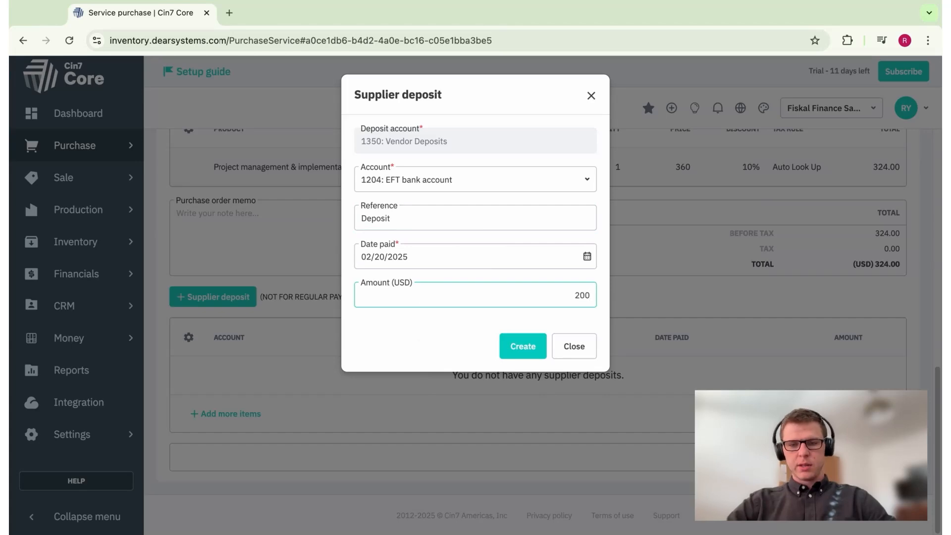
left_click(537, 344)
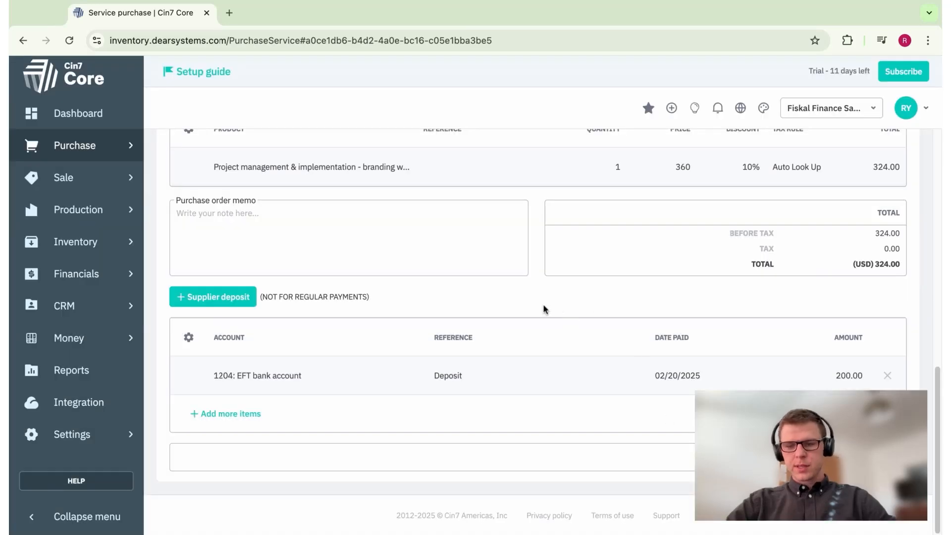
Record a second supplier deposit of 150 USD from the Credit Card account with the reference "Balance"
scroll(543, 305, "up", 4)
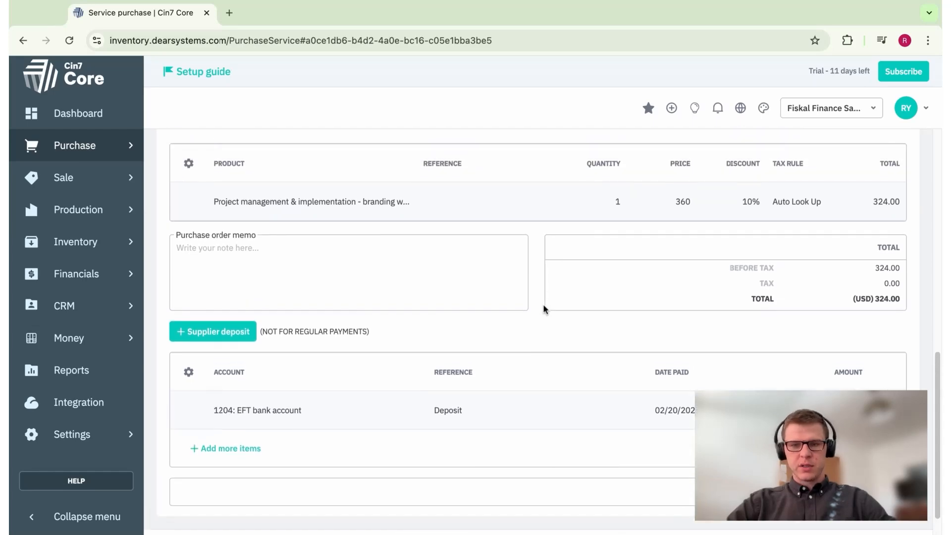
scroll(543, 304, "down", 3)
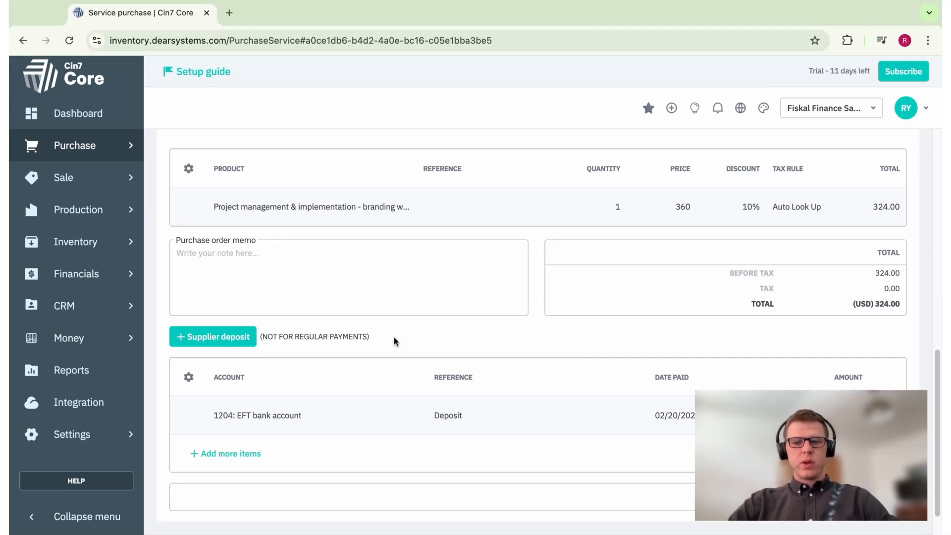
left_click(236, 337)
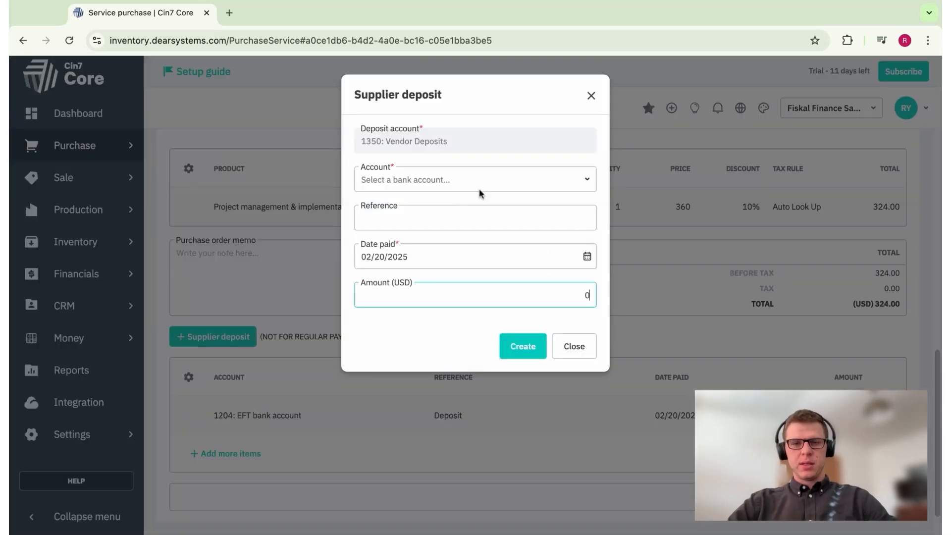
left_click(588, 183)
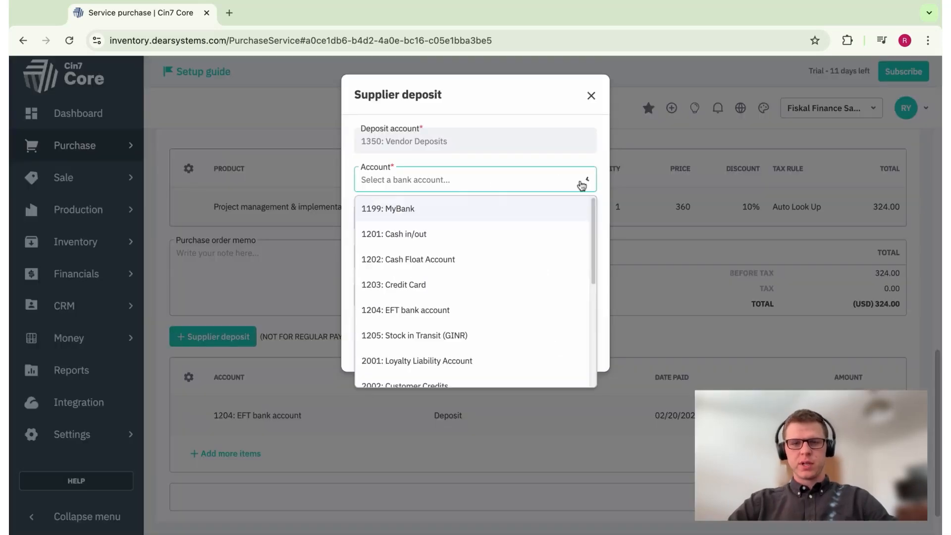
left_click(490, 295)
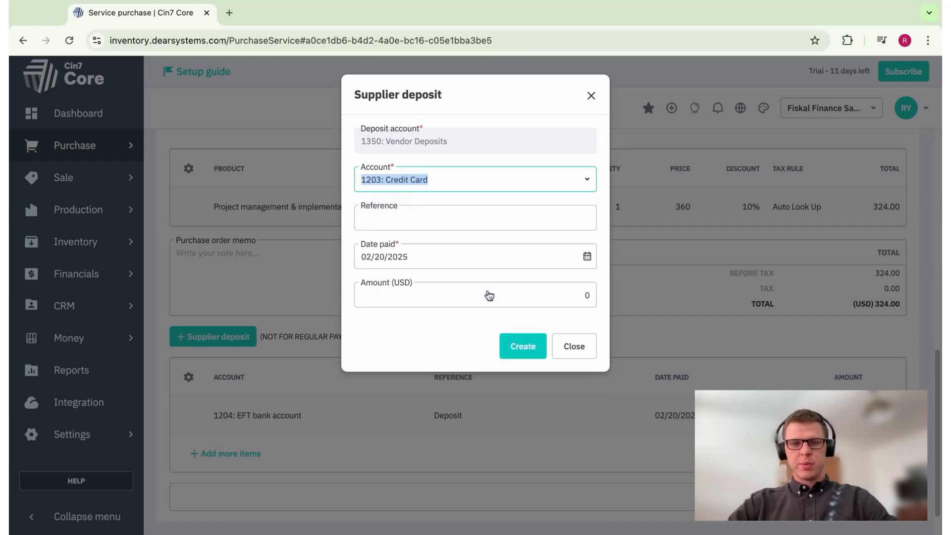
left_click(448, 226)
type("Balance")
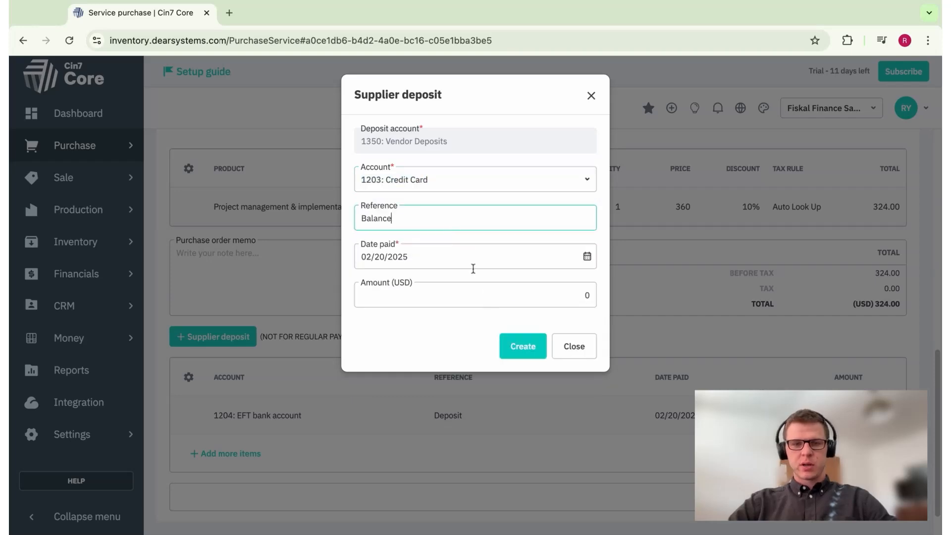
left_click(479, 302)
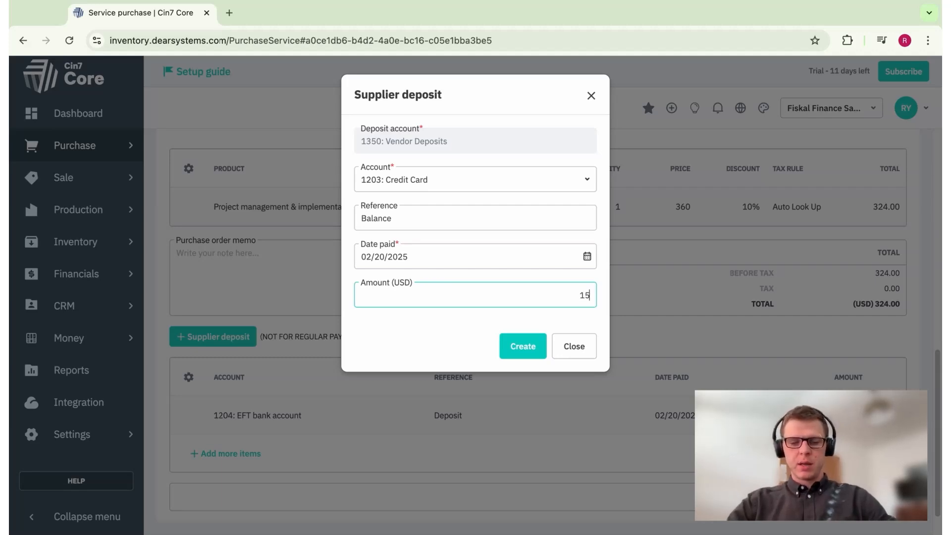
left_click(540, 334)
left_click(540, 341)
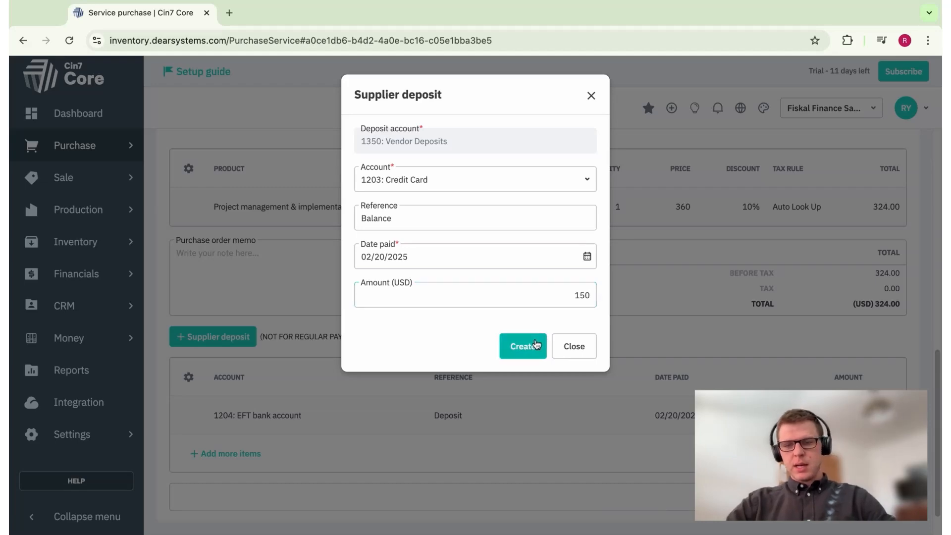
Start the purchase's invoice with invoice number INV-0060 and invoice date 02/20/2025
scroll(547, 338, "down", 2)
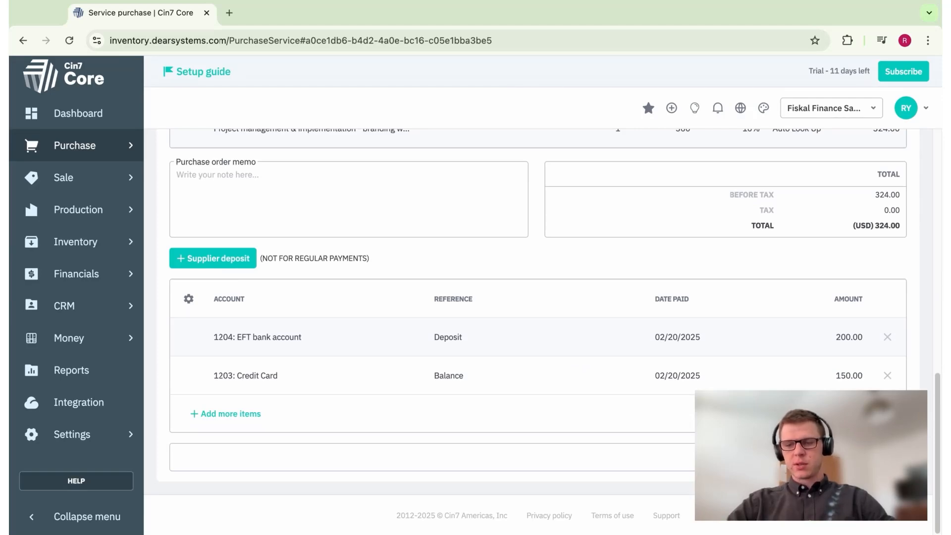
scroll(664, 412, "up", 3)
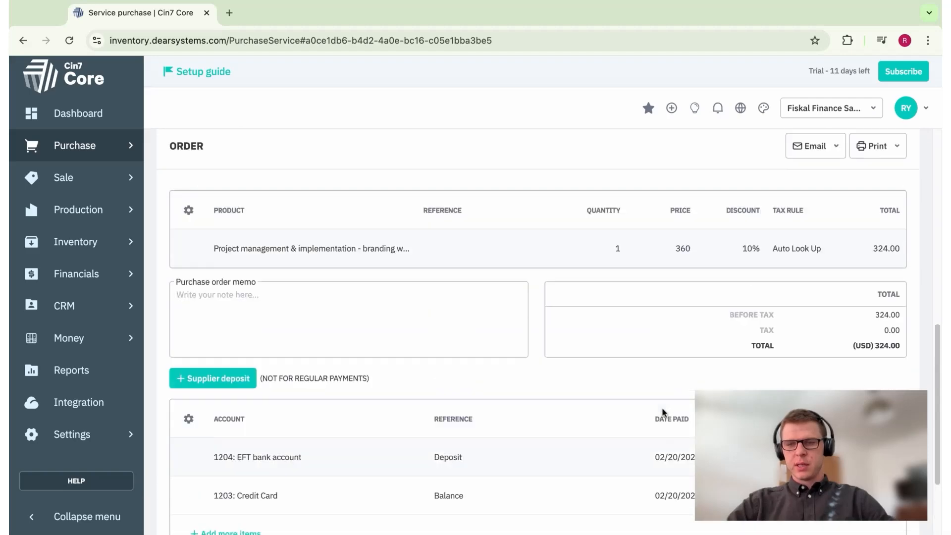
scroll(663, 410, "up", 3)
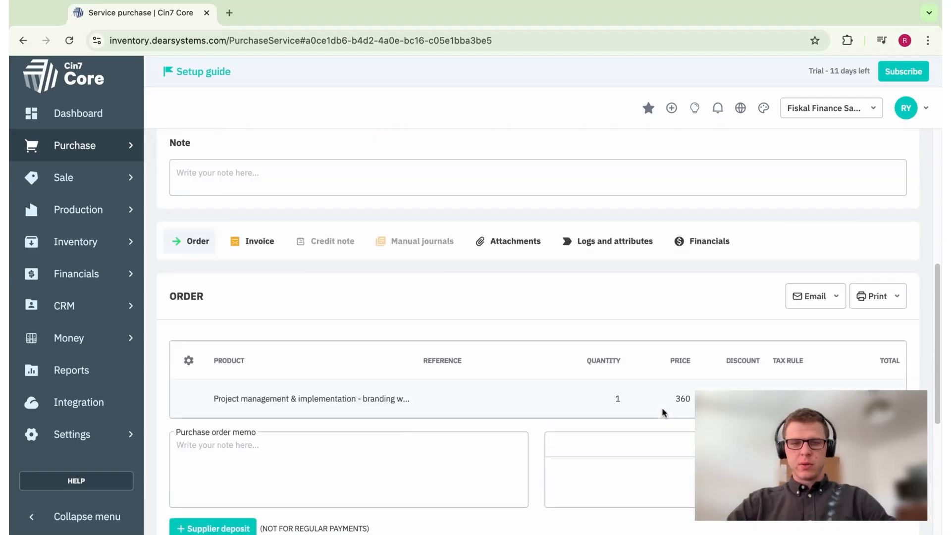
left_click(252, 280)
scroll(503, 382, "down", 2)
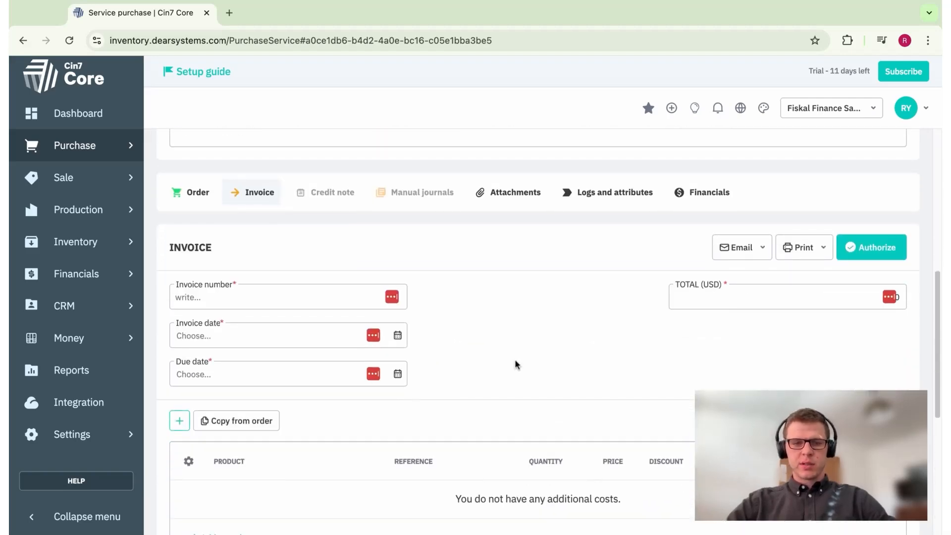
scroll(537, 319, "down", 1)
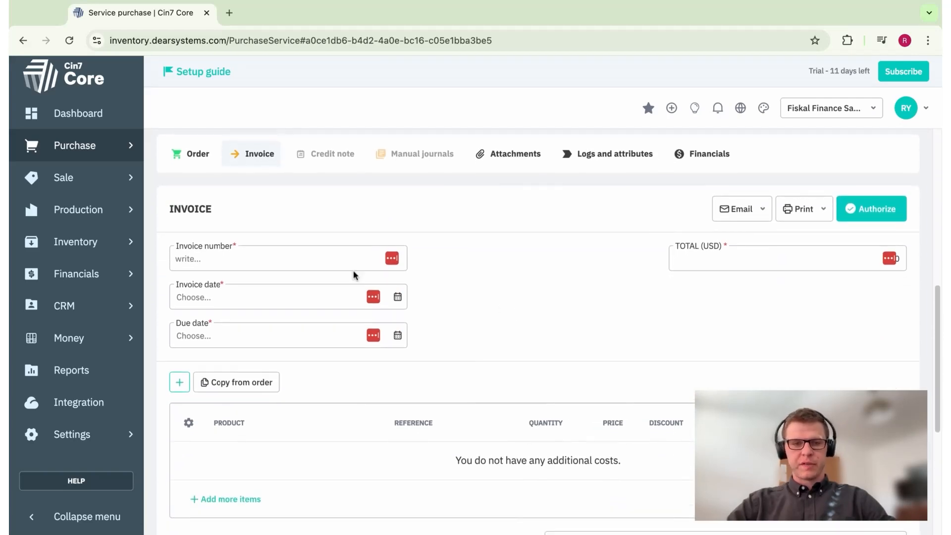
left_click(302, 263)
type("INV")
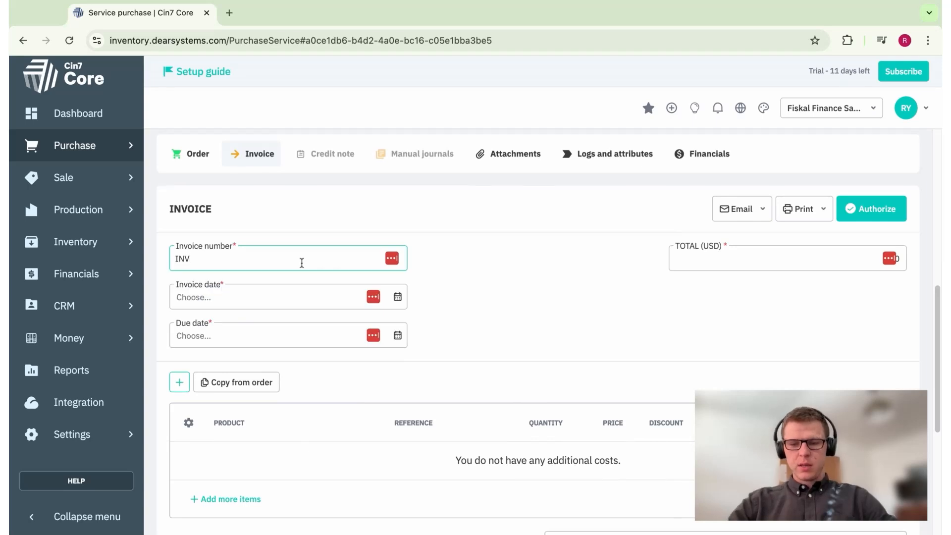
type("-0060")
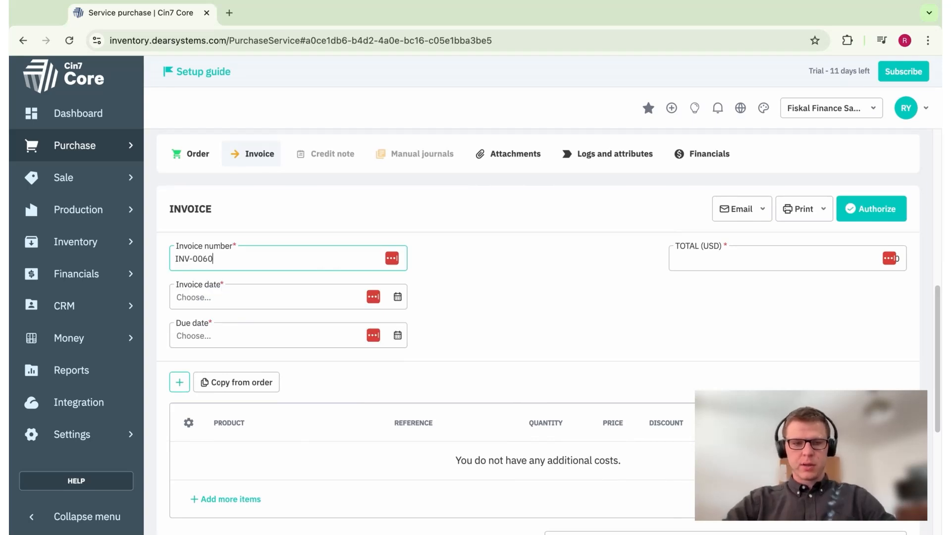
left_click(397, 298)
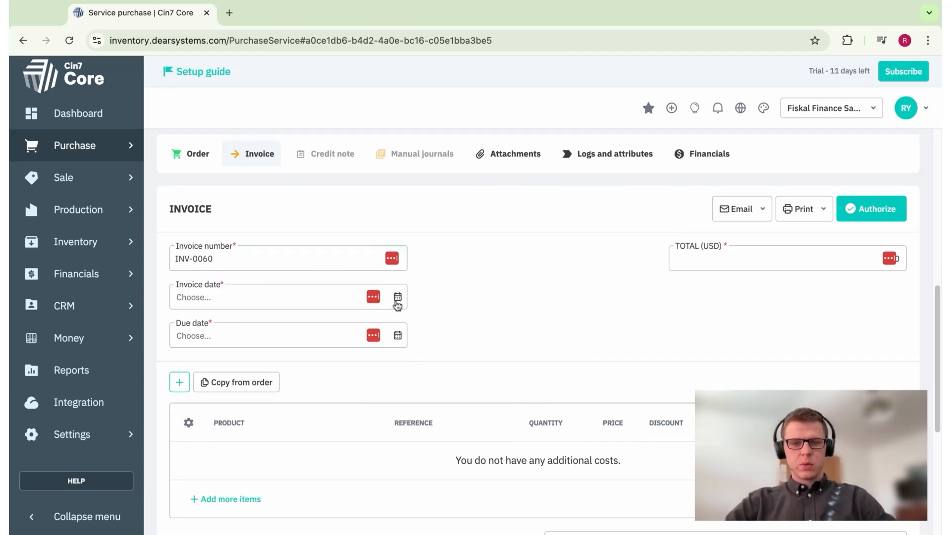
left_click(245, 502)
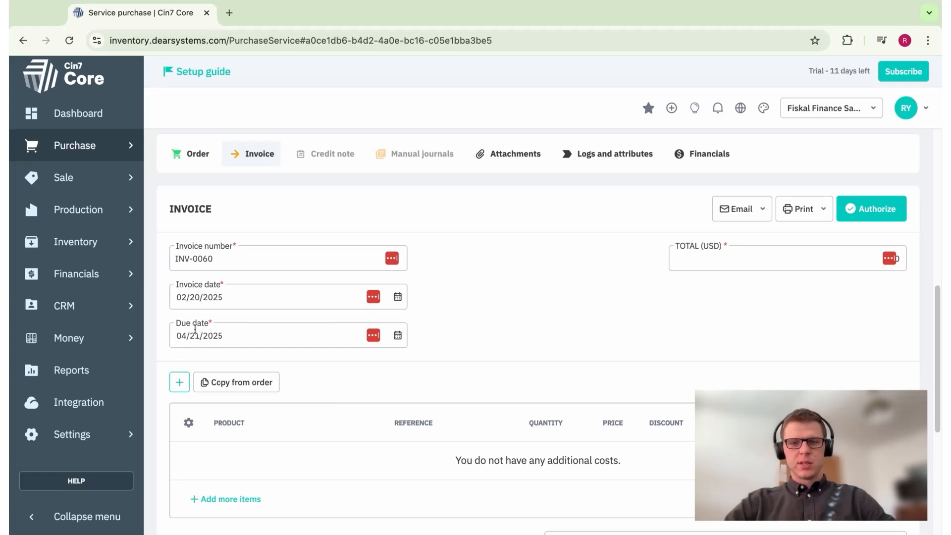
Check the payment terms in the purchase header against the due date of the invoice
scroll(563, 296, "up", 5)
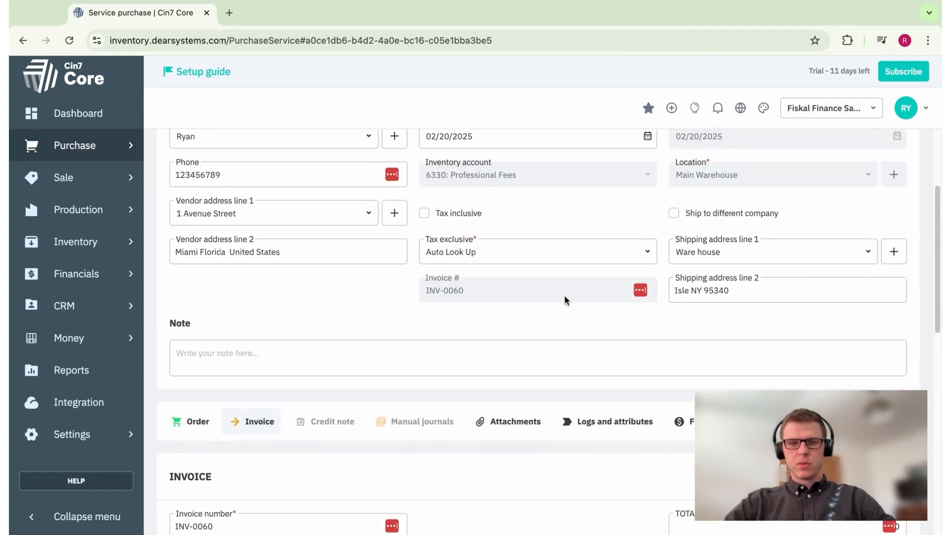
scroll(566, 300, "up", 2)
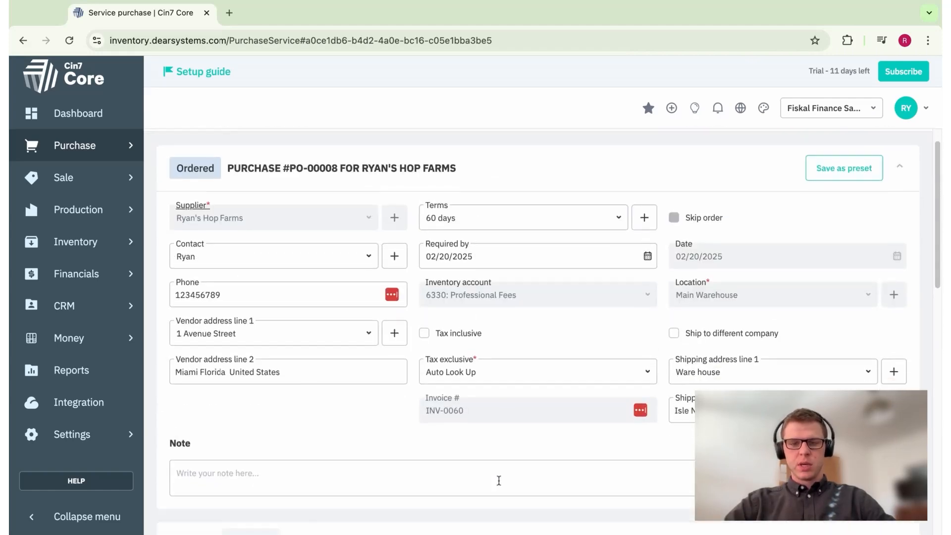
scroll(499, 480, "down", 7)
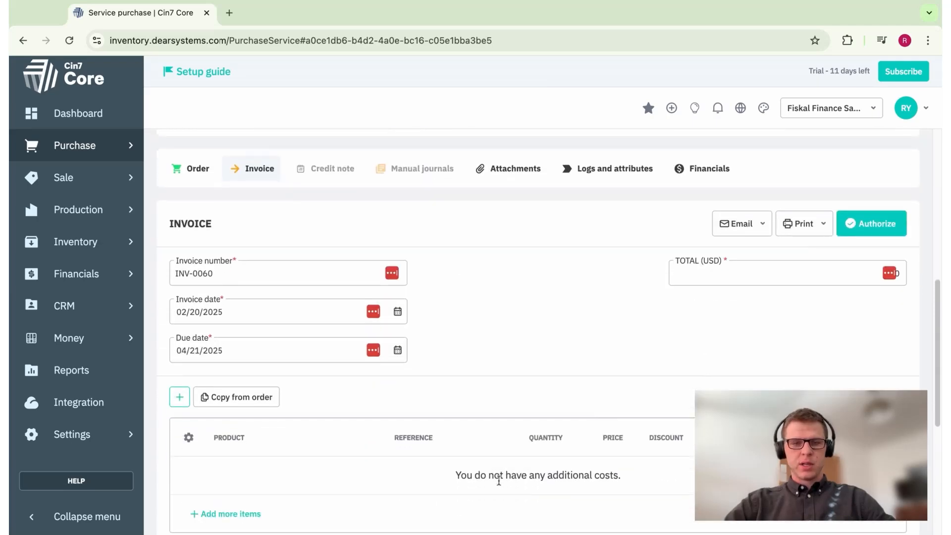
scroll(499, 480, "down", 2)
scroll(470, 255, "up", 1)
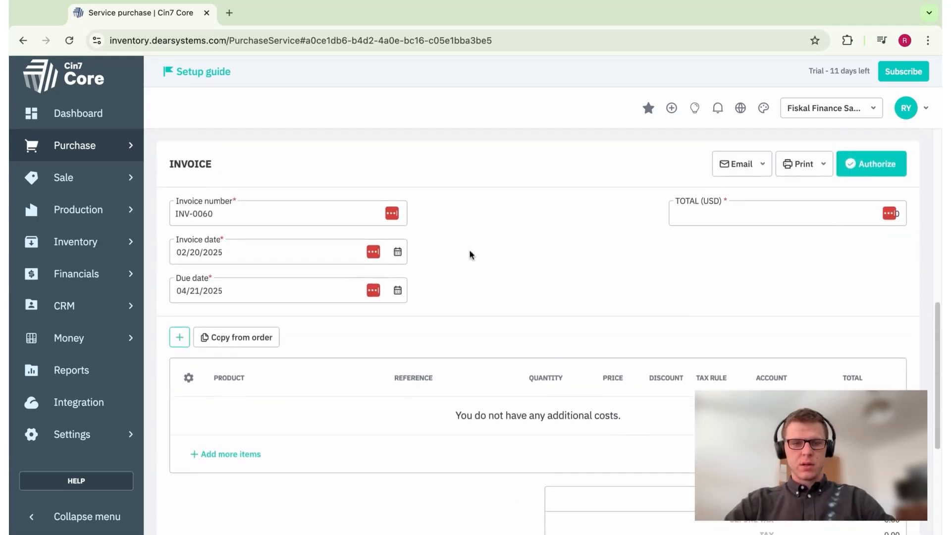
Copy the service line from the purchase order into the supplier invoice INV-0060
scroll(471, 255, "down", 1)
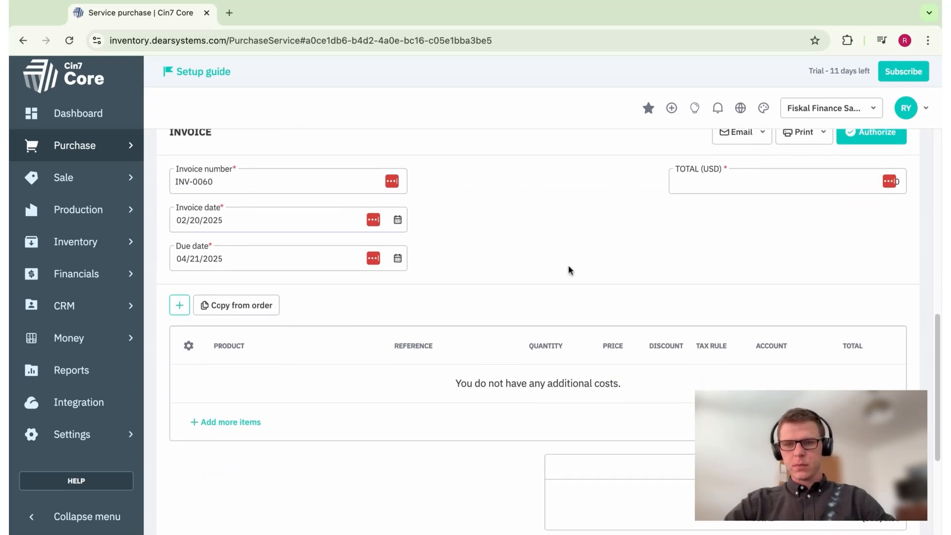
scroll(569, 270, "down", 1)
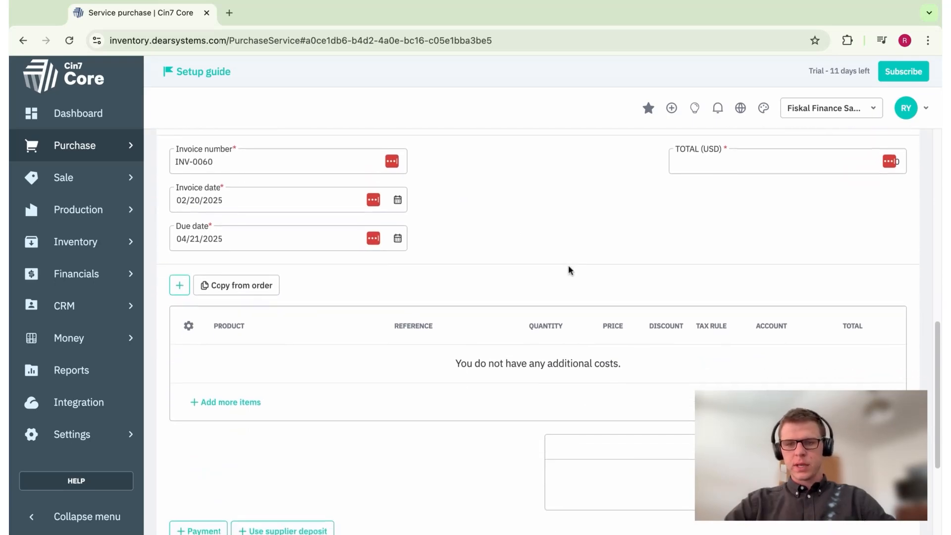
left_click(242, 292)
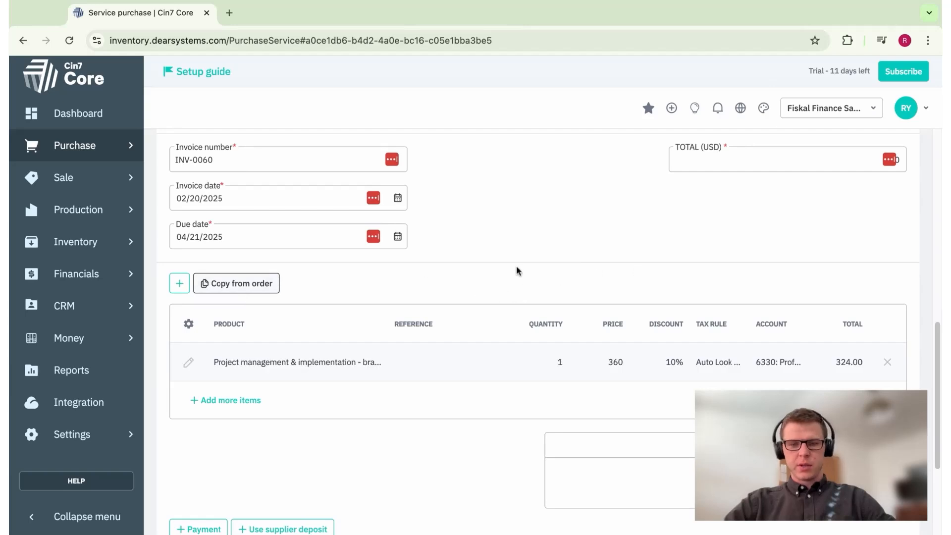
Review the invoice's line, totals and payment options, and check them against the supplier deposits recorded on the order
scroll(516, 270, "up", 1)
scroll(516, 269, "down", 3)
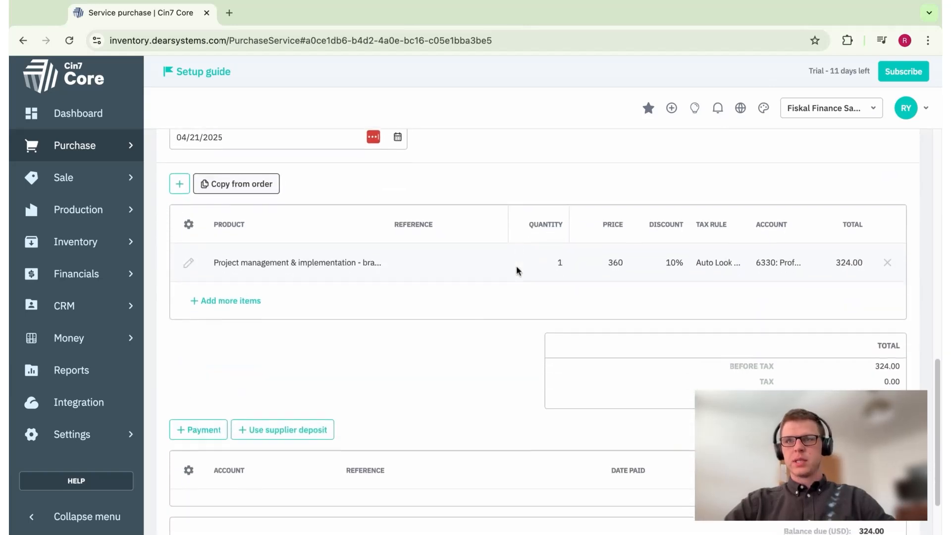
scroll(516, 270, "down", 3)
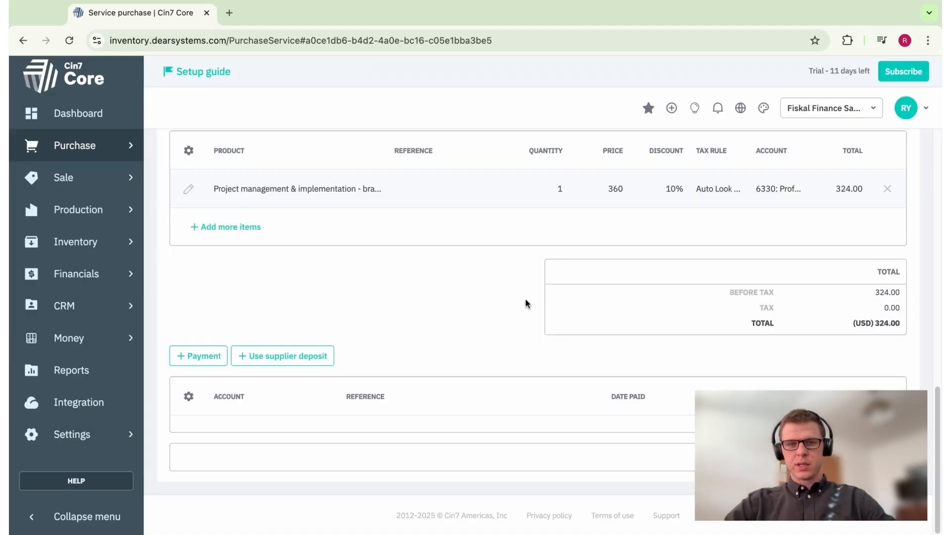
scroll(525, 299, "up", 7)
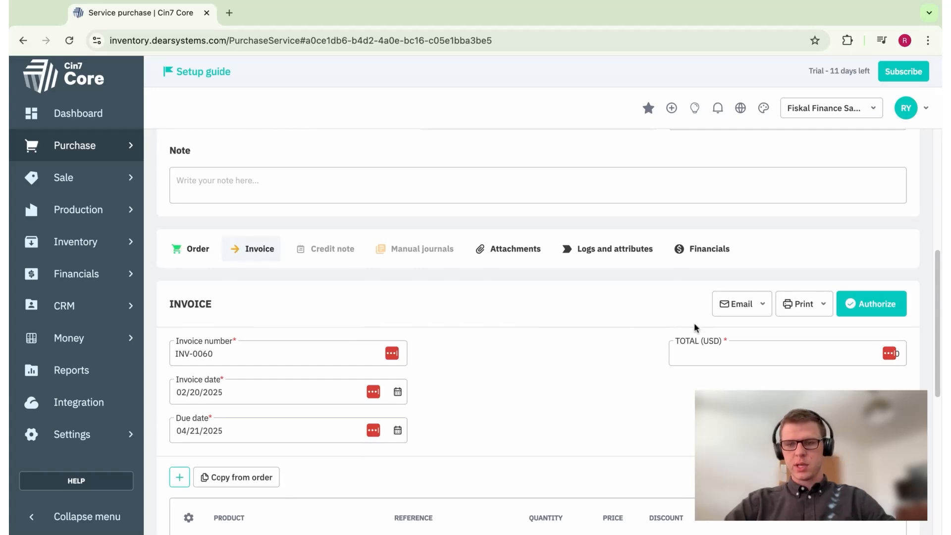
scroll(530, 386, "down", 2)
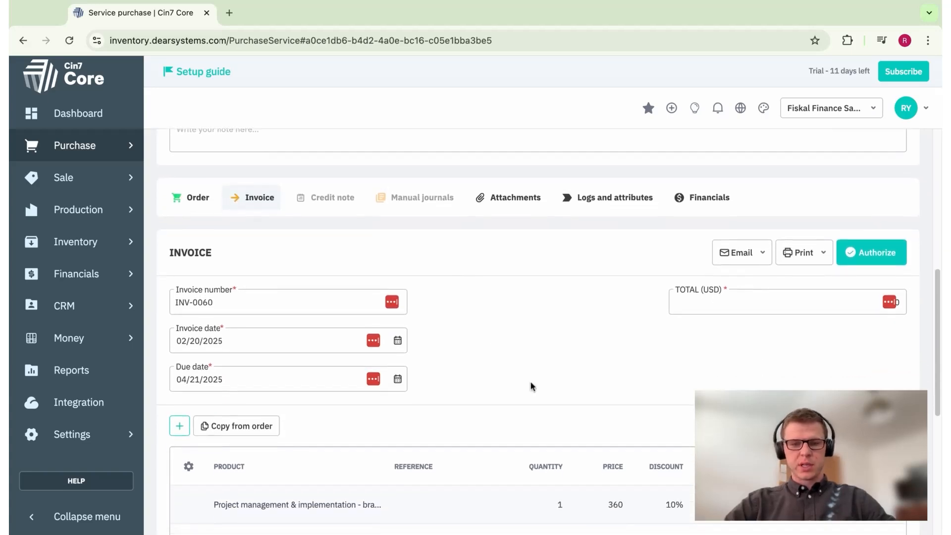
scroll(531, 386, "down", 6)
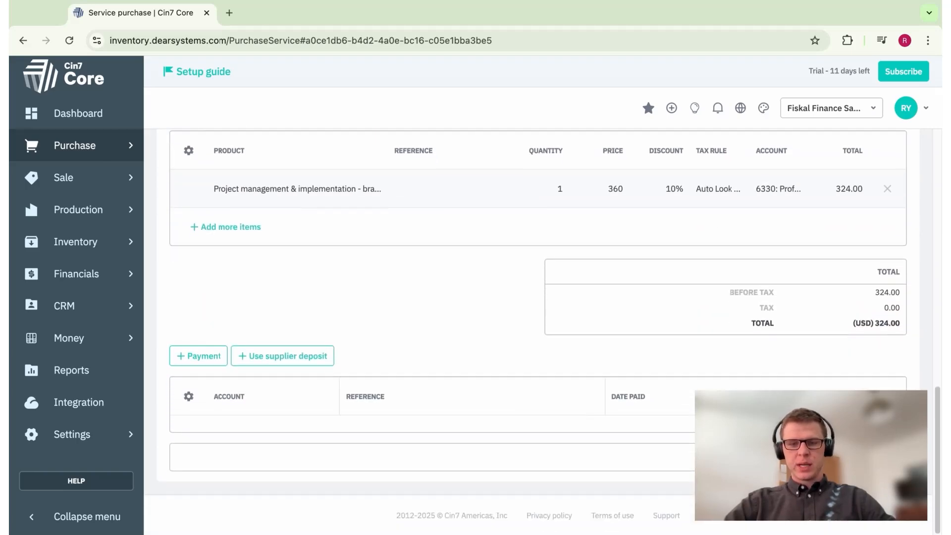
scroll(408, 315, "up", 5)
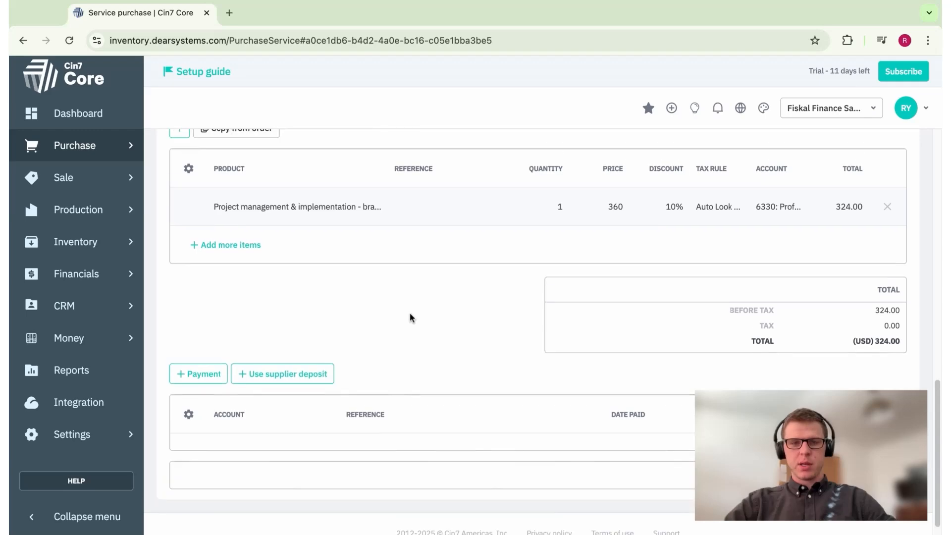
scroll(298, 250, "up", 1)
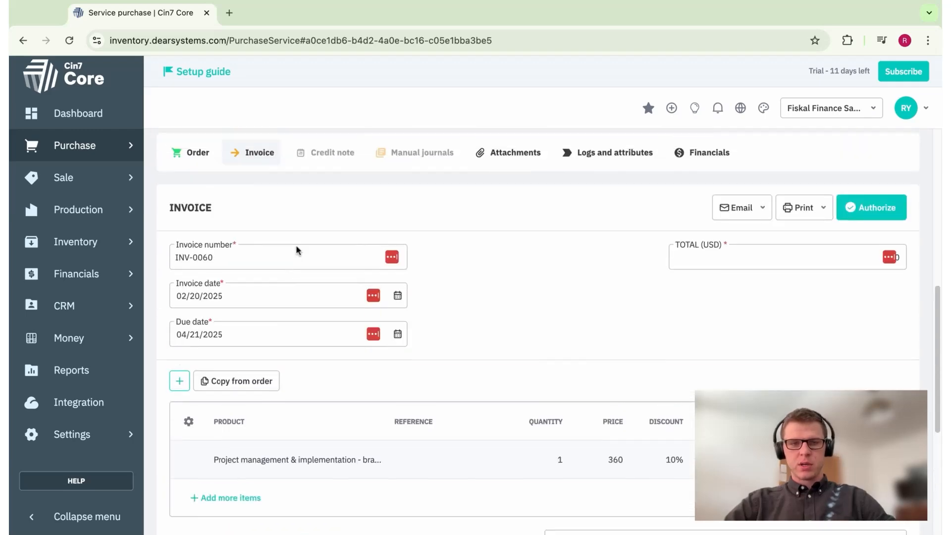
left_click(195, 155)
scroll(431, 350, "down", 4)
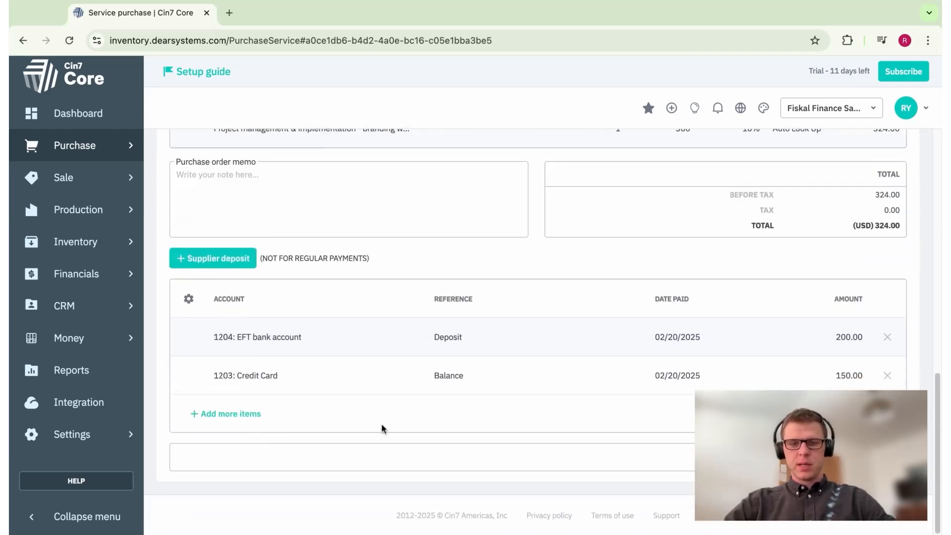
scroll(382, 430, "up", 6)
scroll(381, 430, "up", 4)
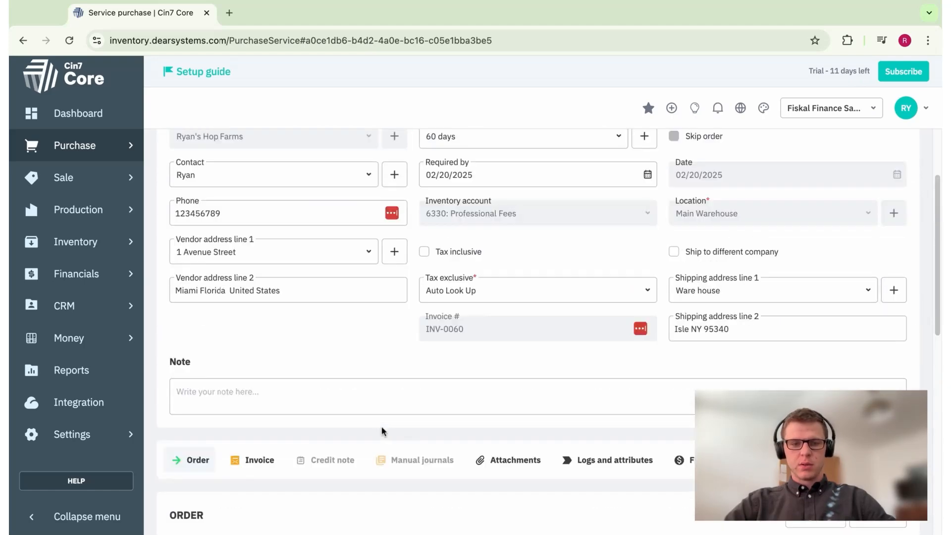
scroll(382, 431, "down", 2)
left_click(257, 374)
scroll(391, 394, "down", 6)
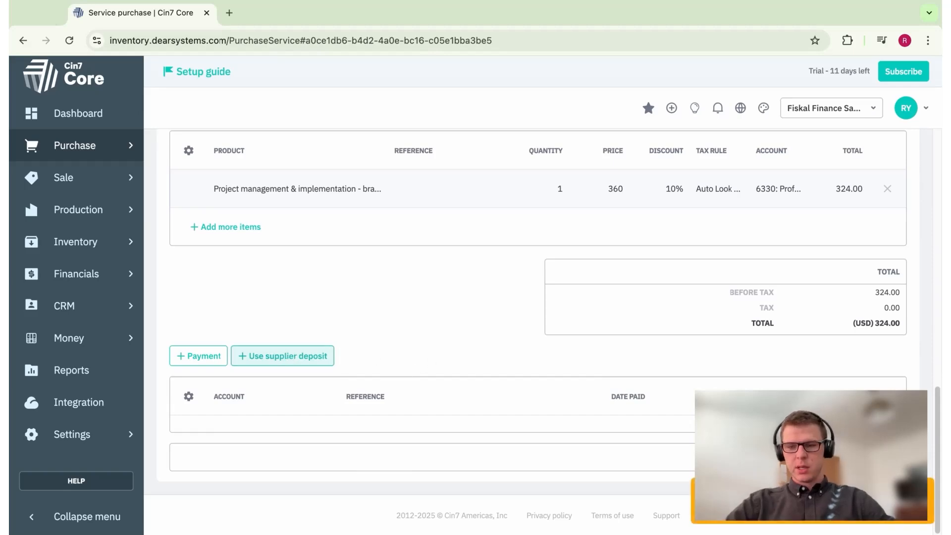
Authorize the invoice and decline the offered allocation of the unused supplier deposit
scroll(523, 335, "up", 7)
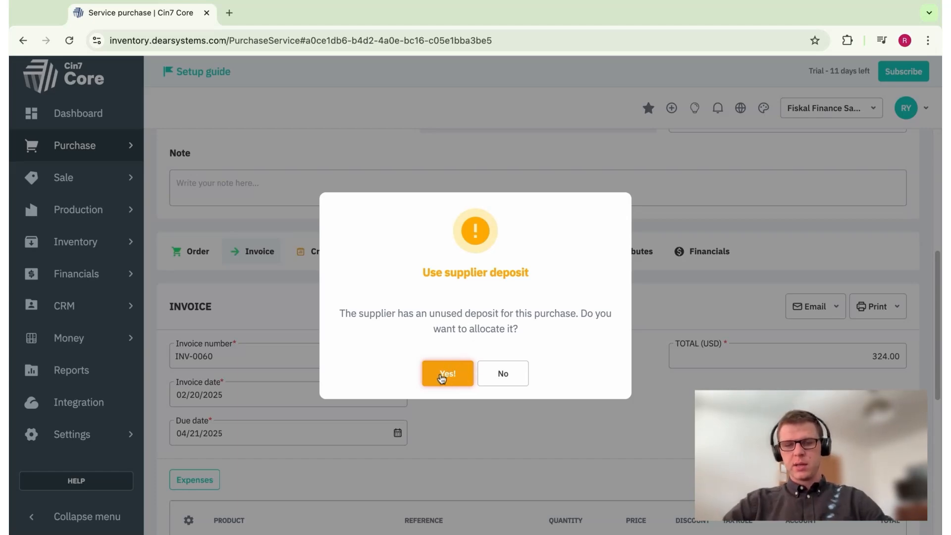
left_click(504, 386)
Start using supplier deposits as payment for the invoice and select the 200 USD deposit first, followed by the 150 USD deposit
scroll(503, 396, "down", 1)
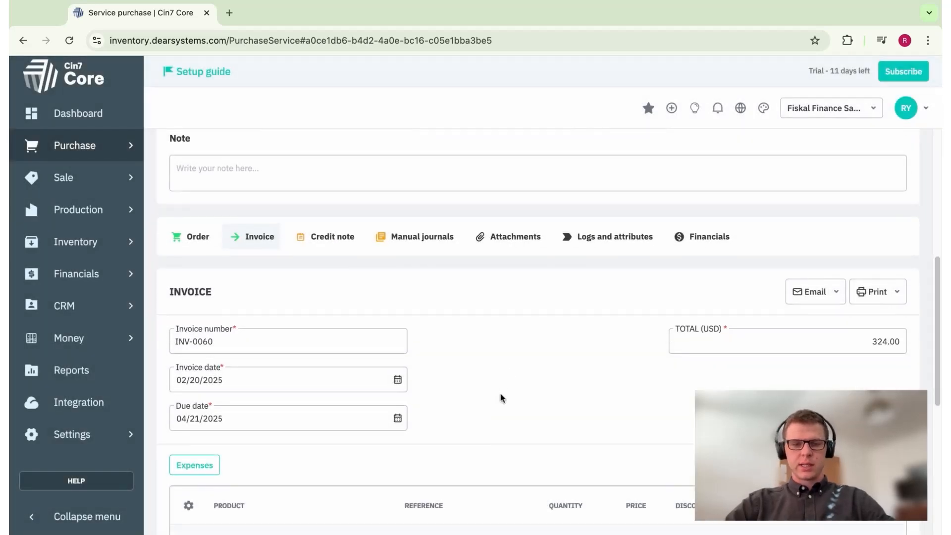
scroll(503, 398, "down", 7)
left_click(303, 340)
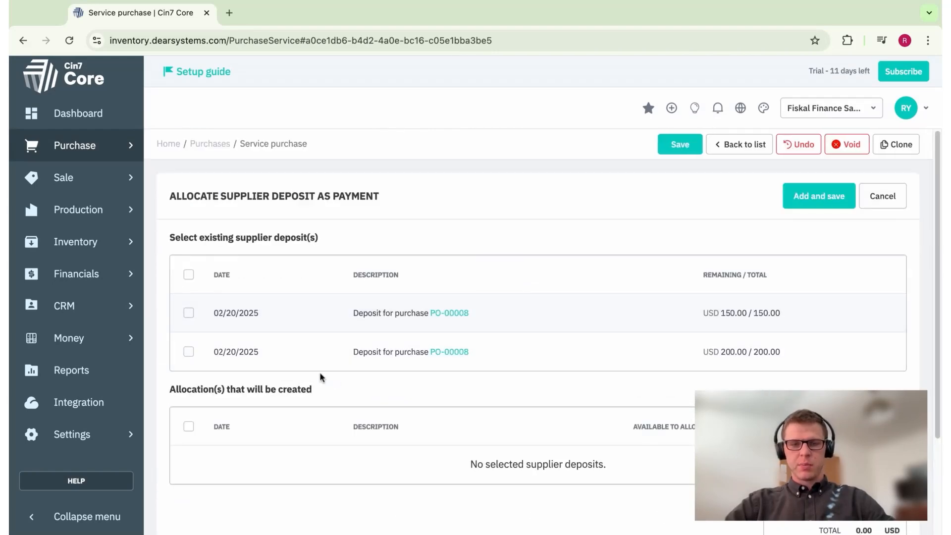
left_click(188, 351)
left_click(188, 313)
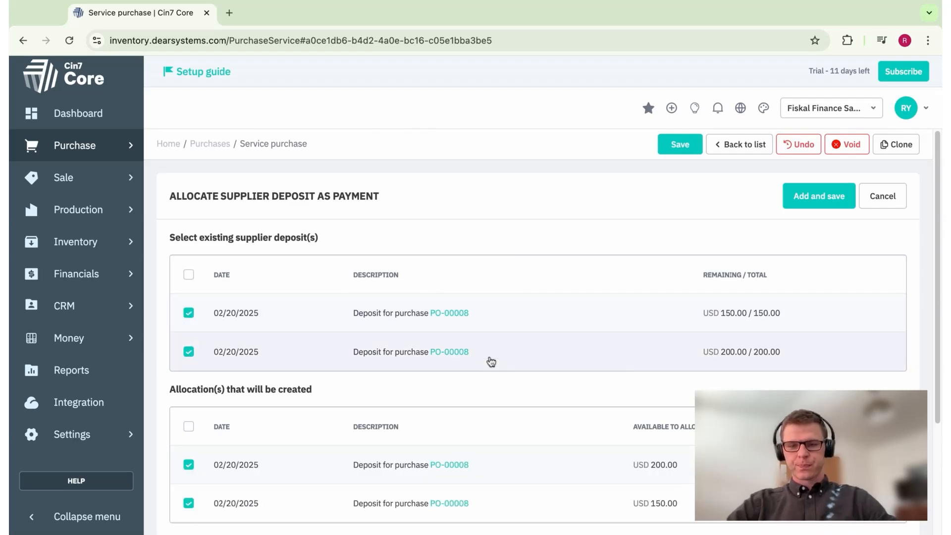
Try allocating the 150 USD deposit ahead of the 200 USD one, and reselect both with the 200 USD deposit first
scroll(491, 362, "down", 5)
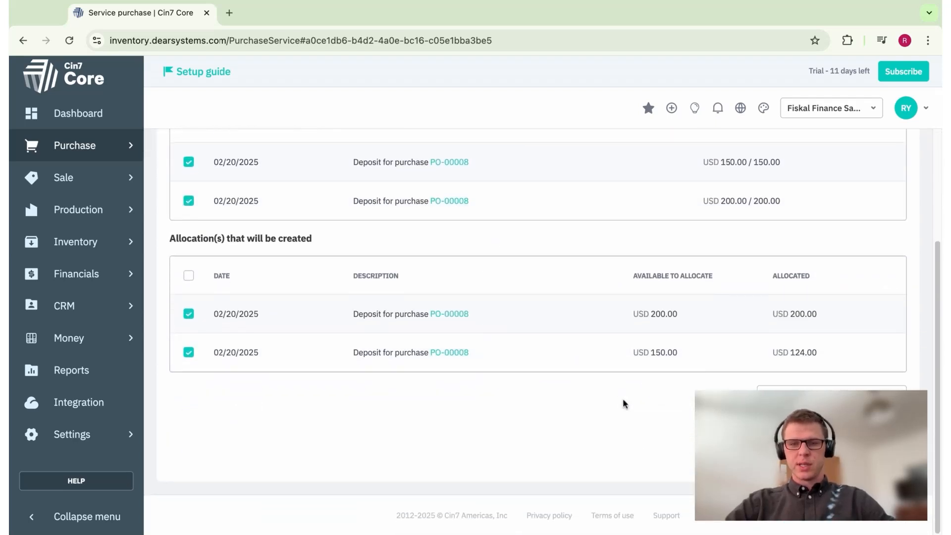
scroll(495, 386, "up", 2)
left_click(188, 254)
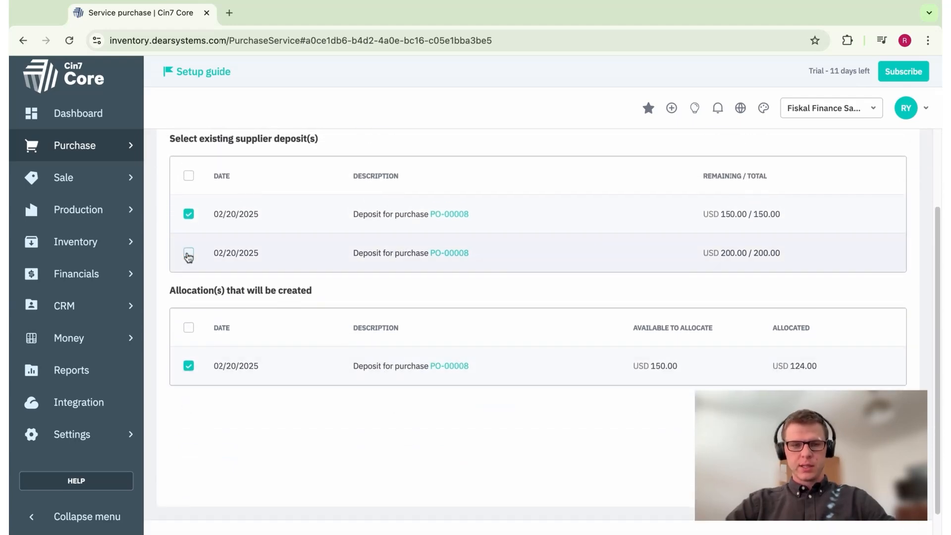
left_click(188, 214)
left_click(188, 214)
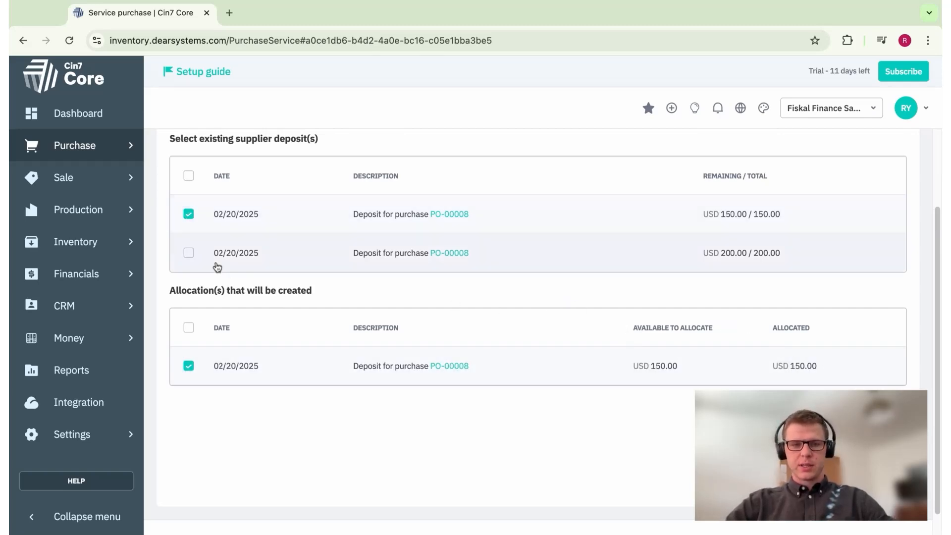
left_click(190, 254)
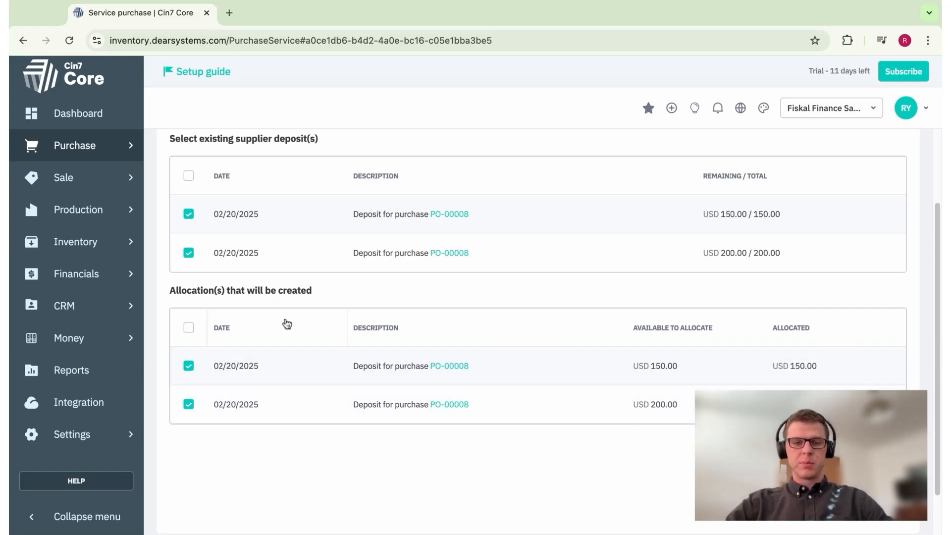
left_click(189, 254)
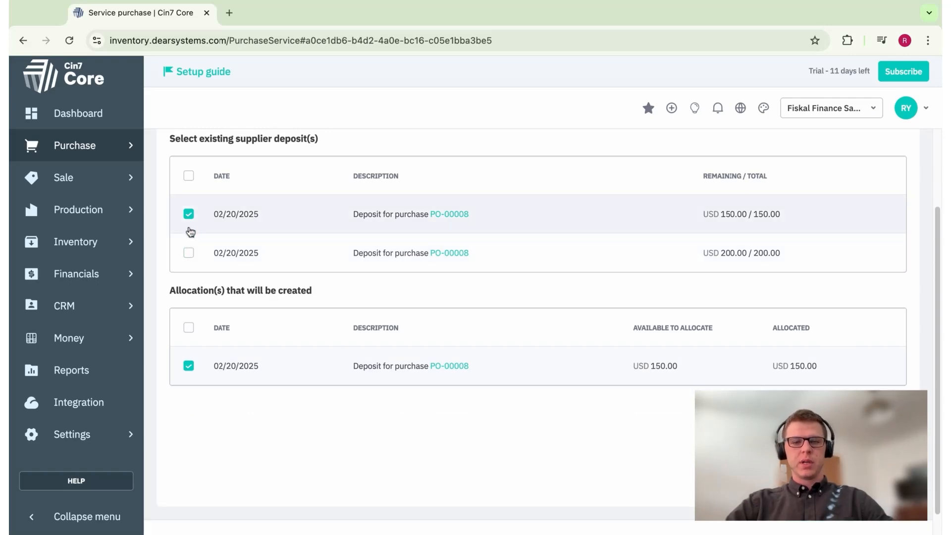
left_click(189, 214)
left_click(189, 253)
left_click(189, 214)
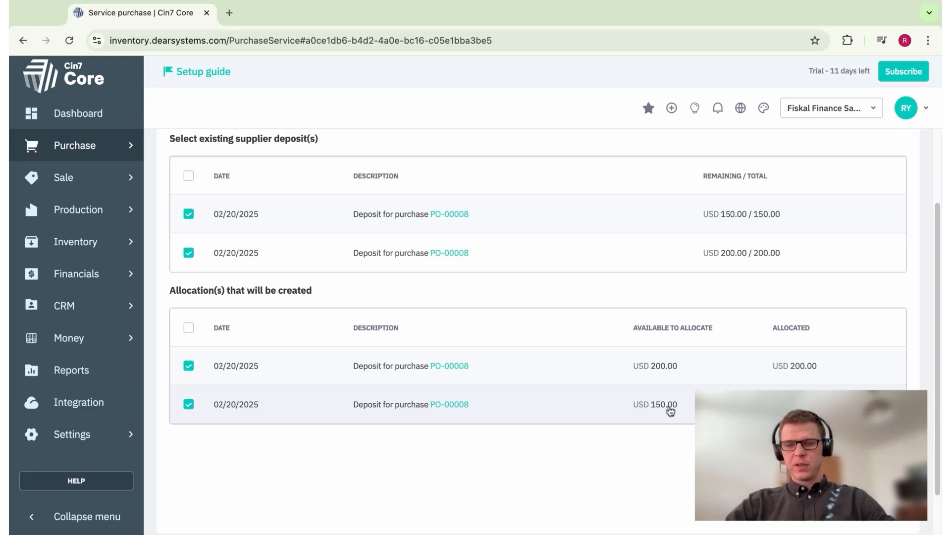
Check the allocated amounts and save both supplier deposits as payment for the invoice
scroll(663, 462, "down", 2)
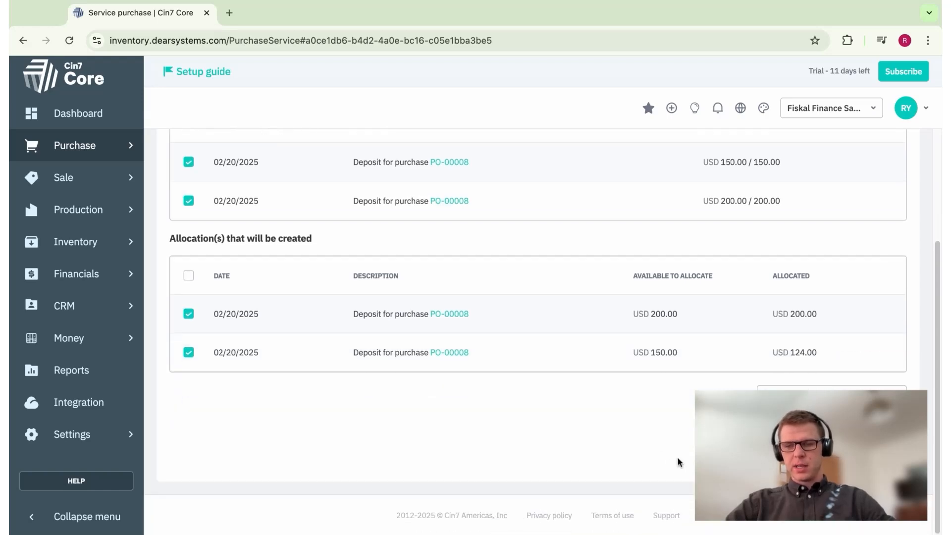
scroll(663, 347, "up", 6)
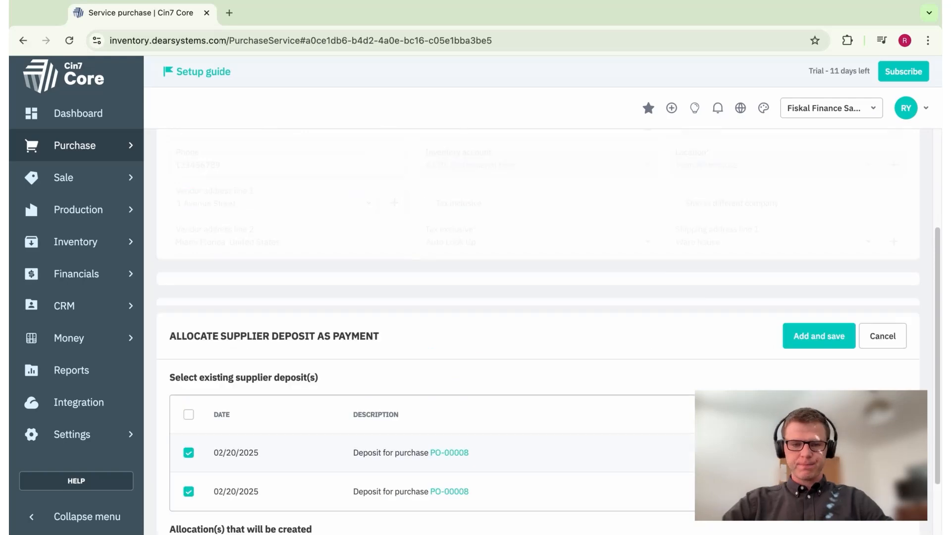
left_click(819, 335)
Review the paid invoice and the purchase's status, and open the list of all purchases
scroll(540, 444, "down", 2)
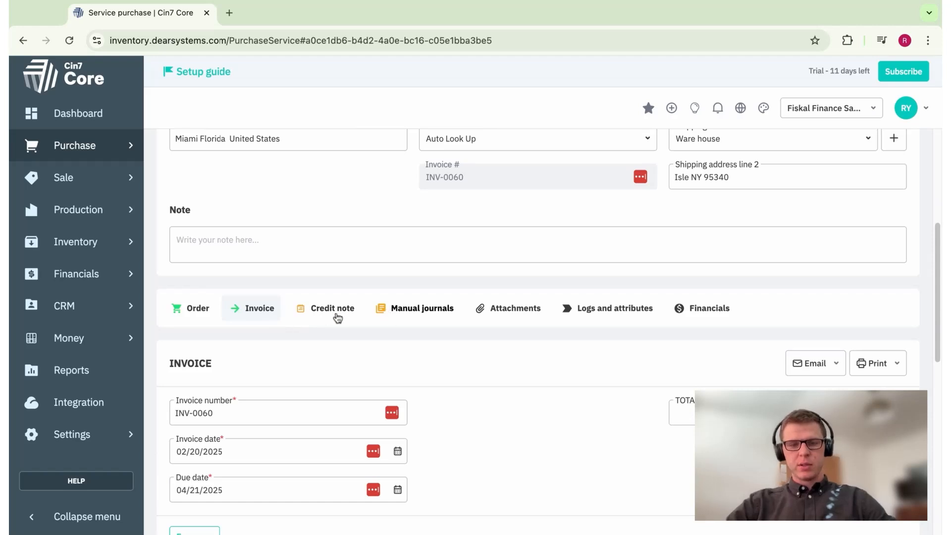
scroll(470, 371, "down", 3)
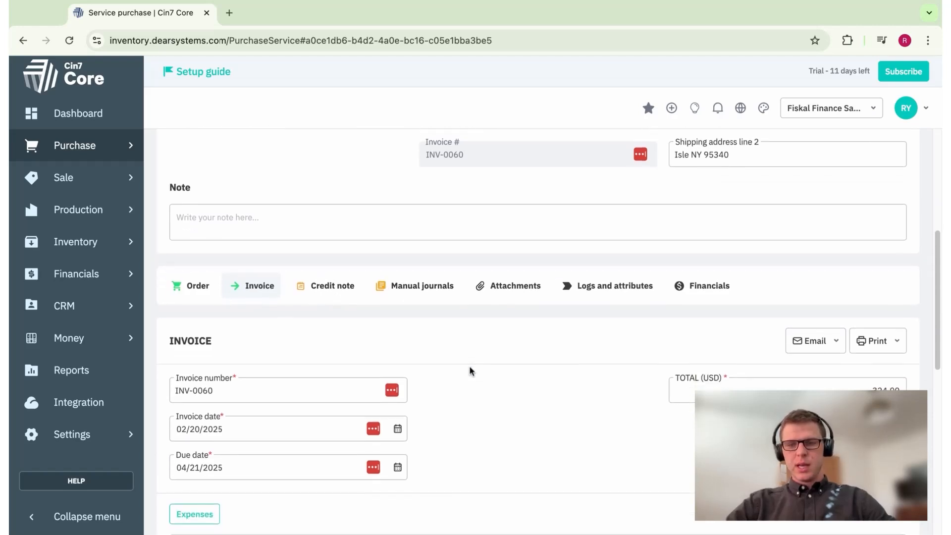
scroll(471, 370, "down", 2)
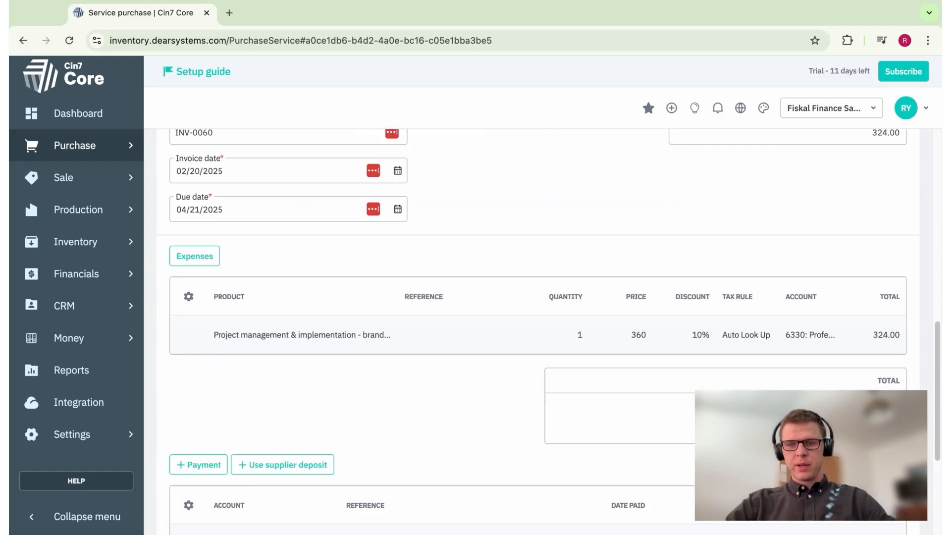
scroll(470, 364, "up", 8)
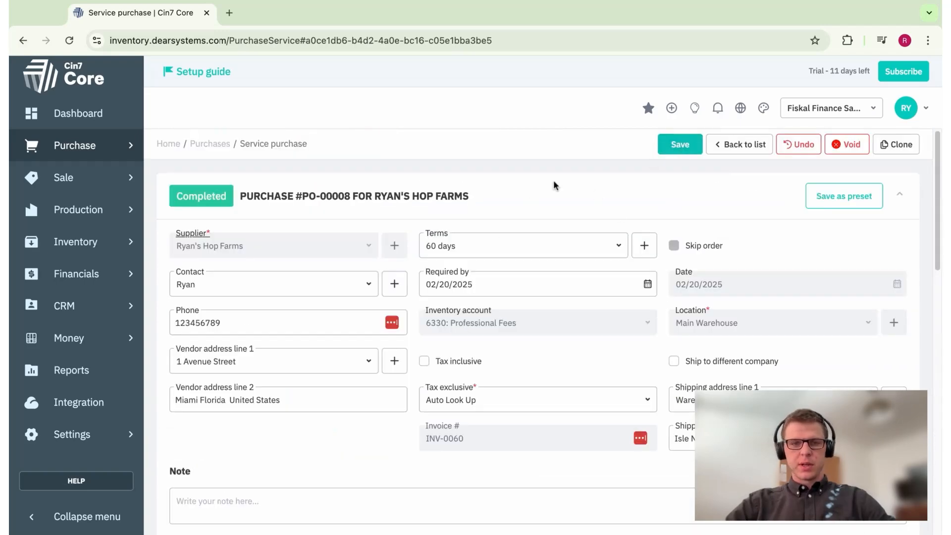
left_click(210, 145)
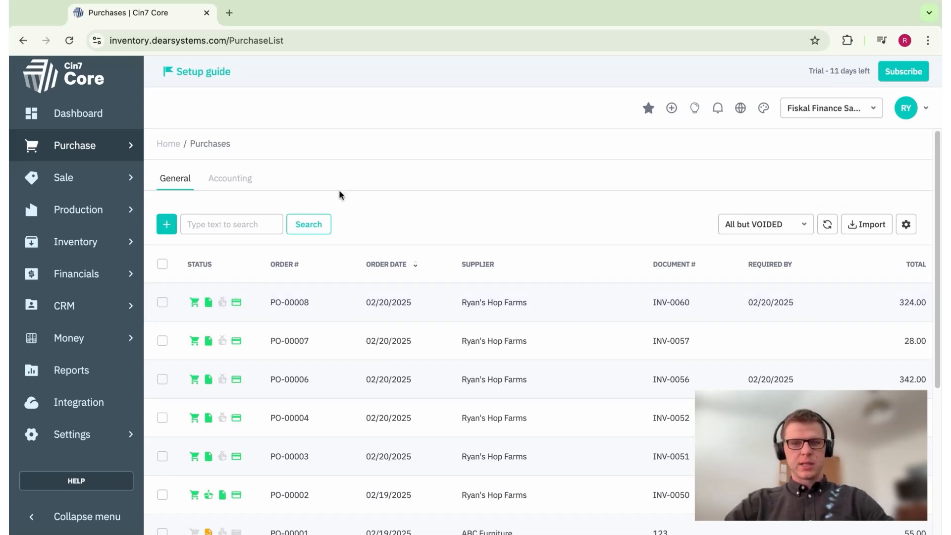
Create a new service purchase with Ryan's Hop Farms as the supplier
left_click(675, 118)
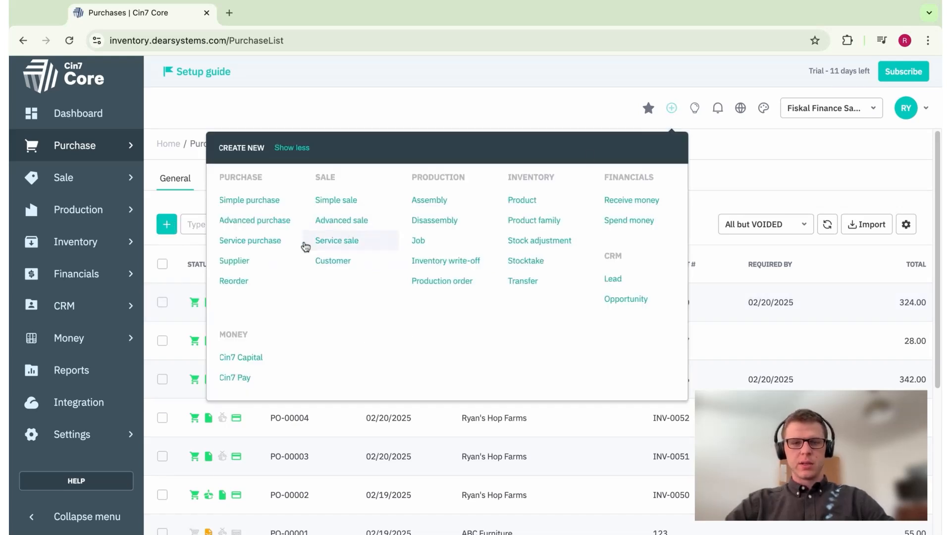
left_click(286, 242)
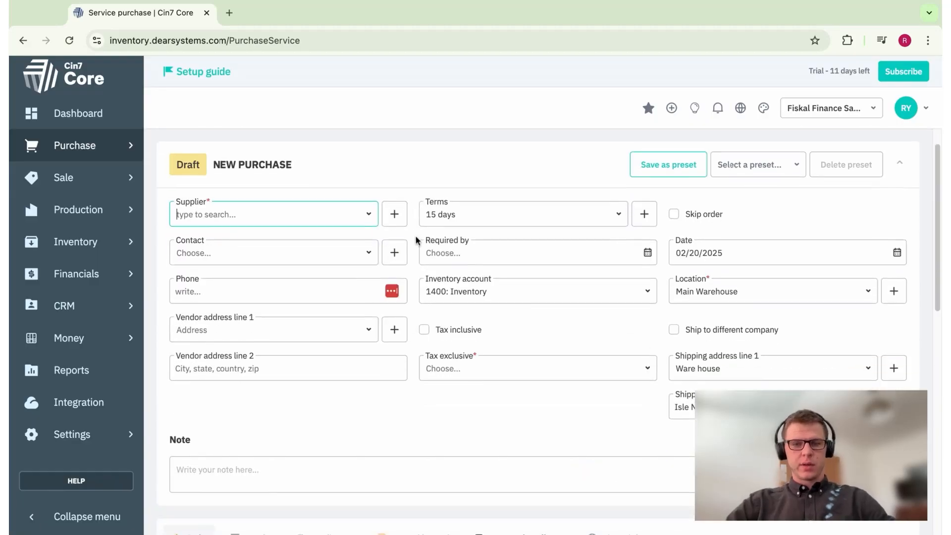
left_click(369, 217)
scroll(329, 298, "down", 1)
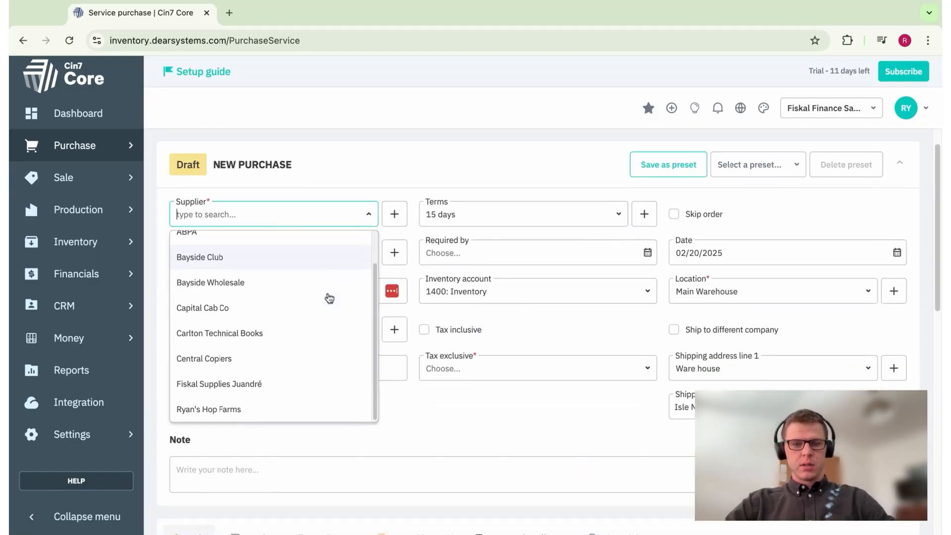
left_click(237, 411)
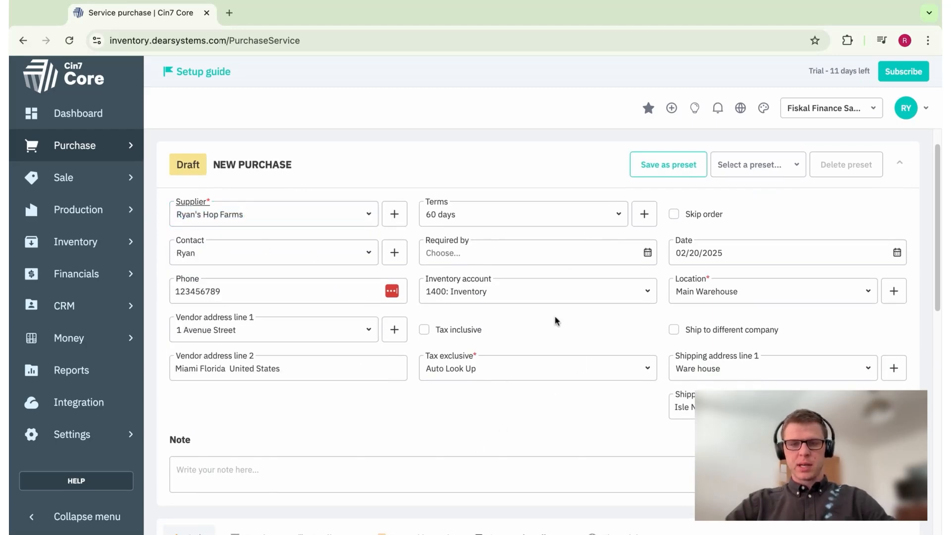
Set the purchase's required-by date to 02/20/2025 and its inventory account to 6330: Professional Fees
left_click(648, 253)
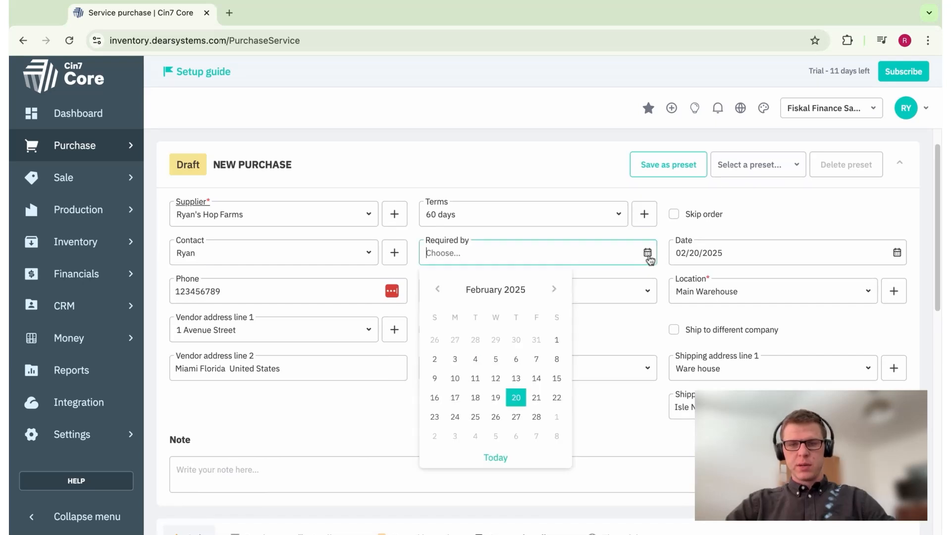
left_click(502, 457)
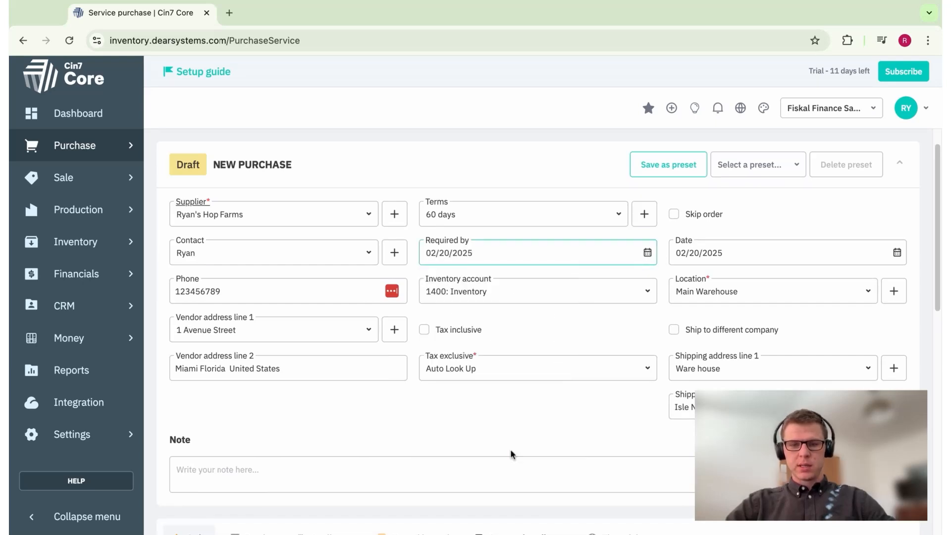
left_click(633, 286)
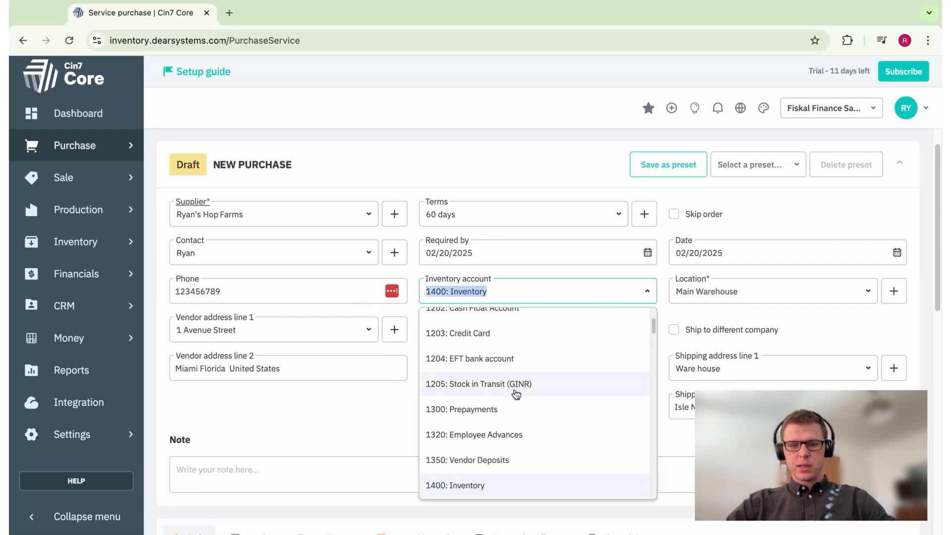
type("prof")
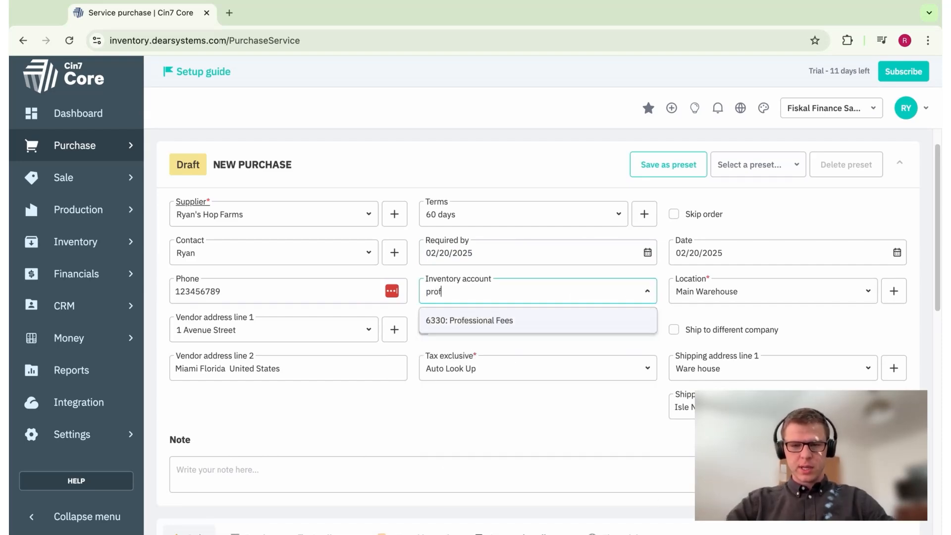
left_click(506, 322)
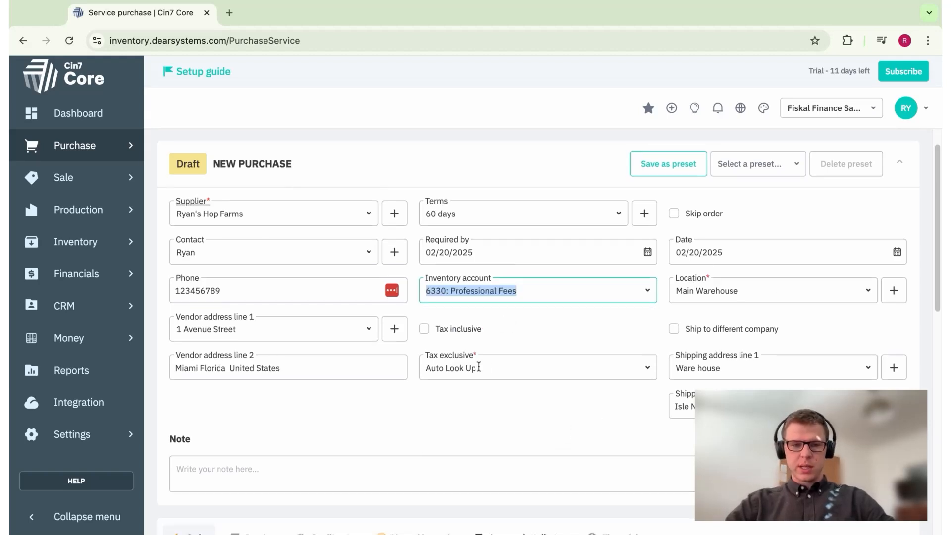
Add an order line for the Project management & implementation branding service
scroll(478, 367, "down", 3)
scroll(266, 329, "down", 4)
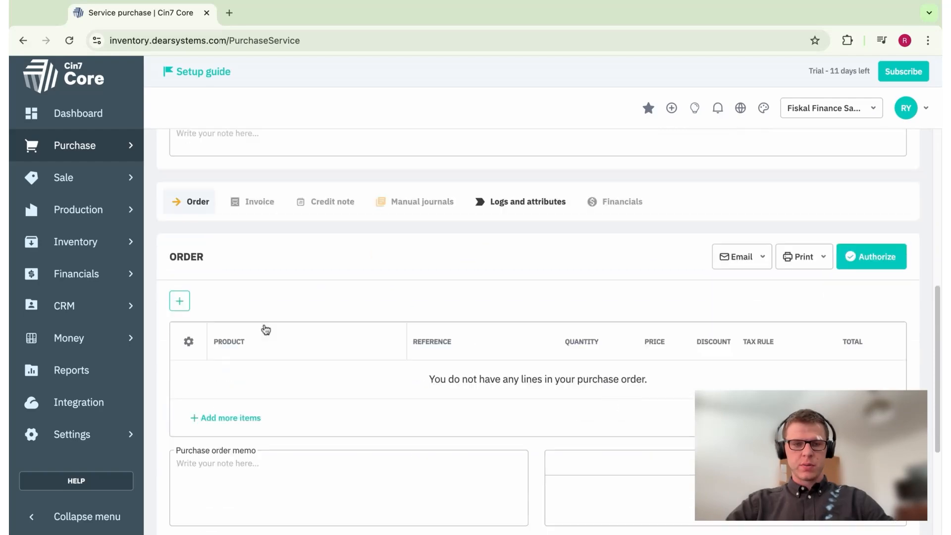
left_click(386, 300)
left_click(401, 310)
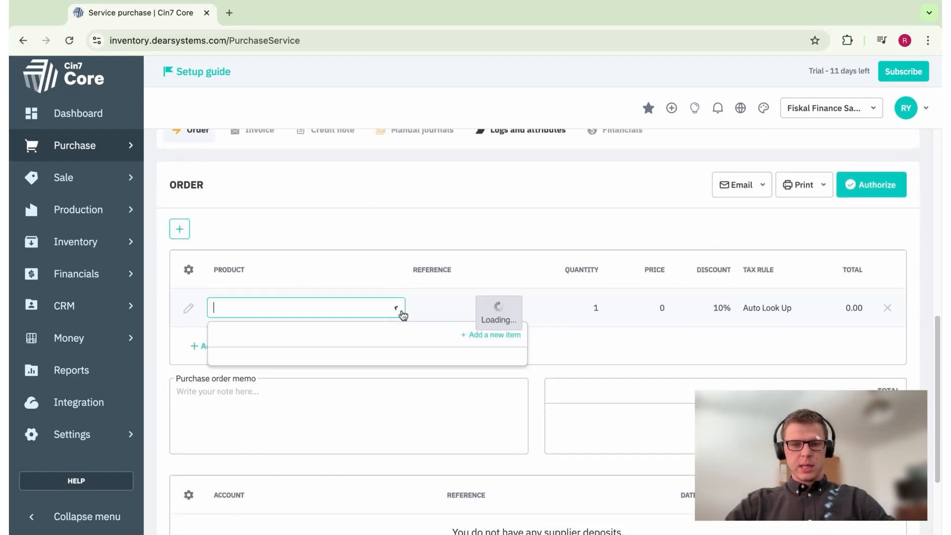
scroll(371, 371, "down", 5)
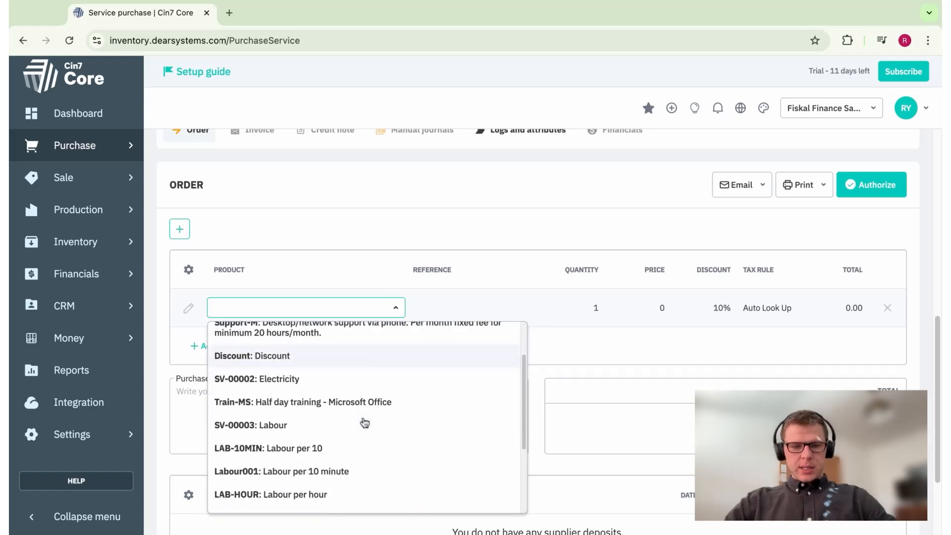
left_click(349, 423)
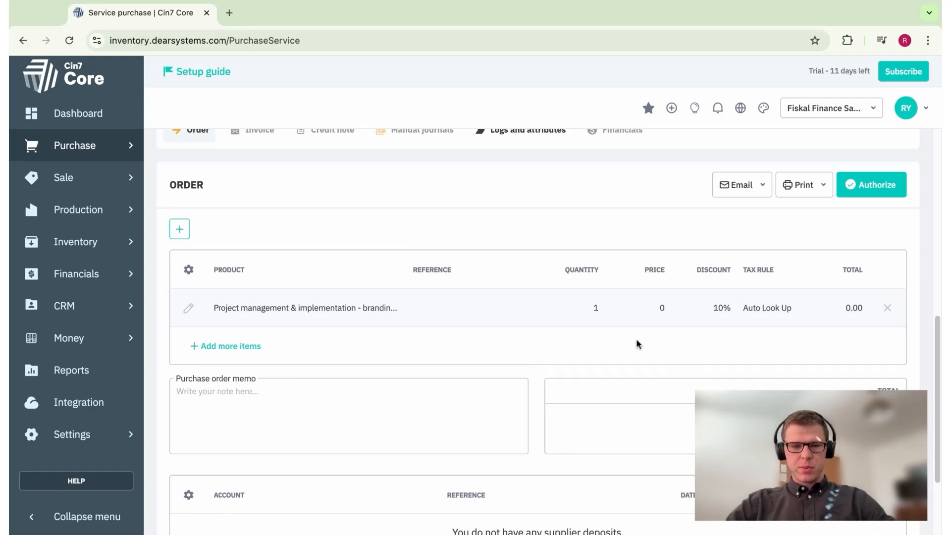
Set the price of the project management order line to 50
scroll(629, 348, "down", 2)
scroll(629, 348, "up", 2)
left_click(663, 317)
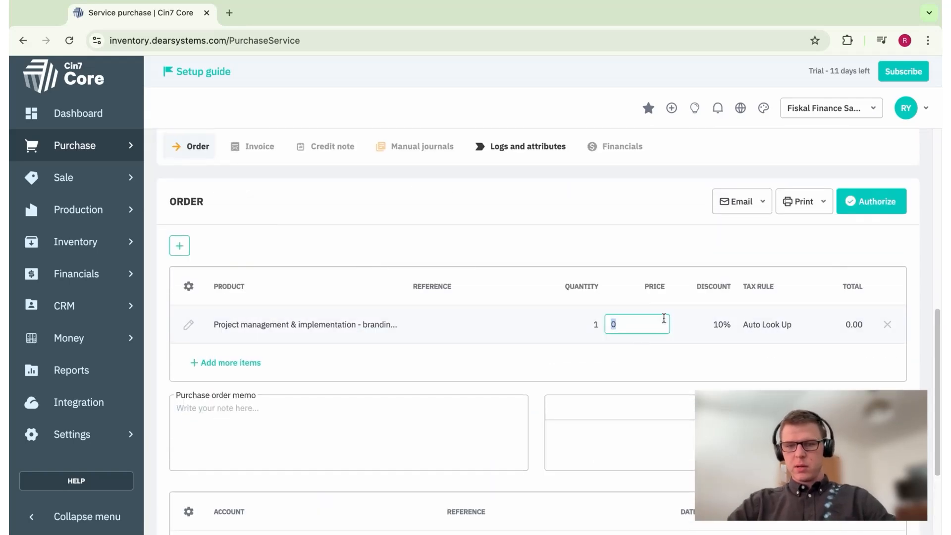
type("50")
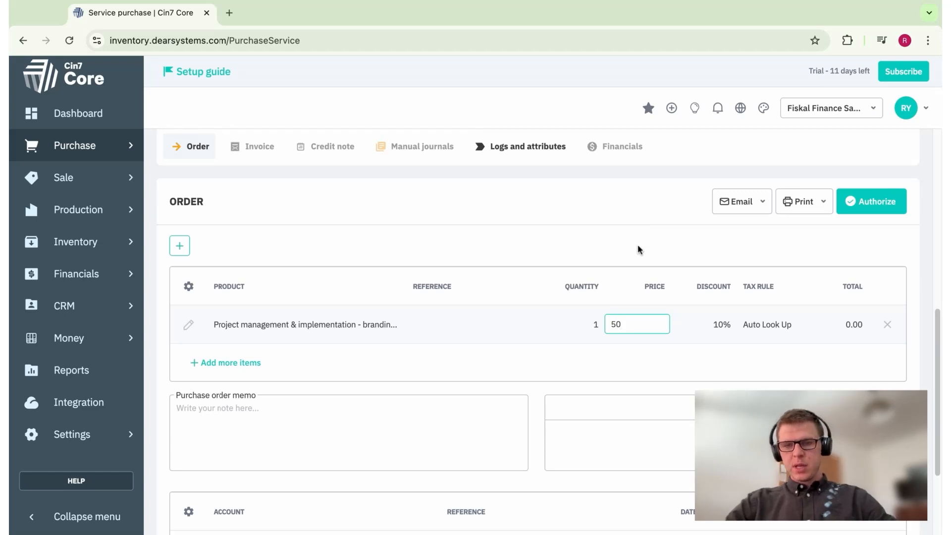
left_click(638, 254)
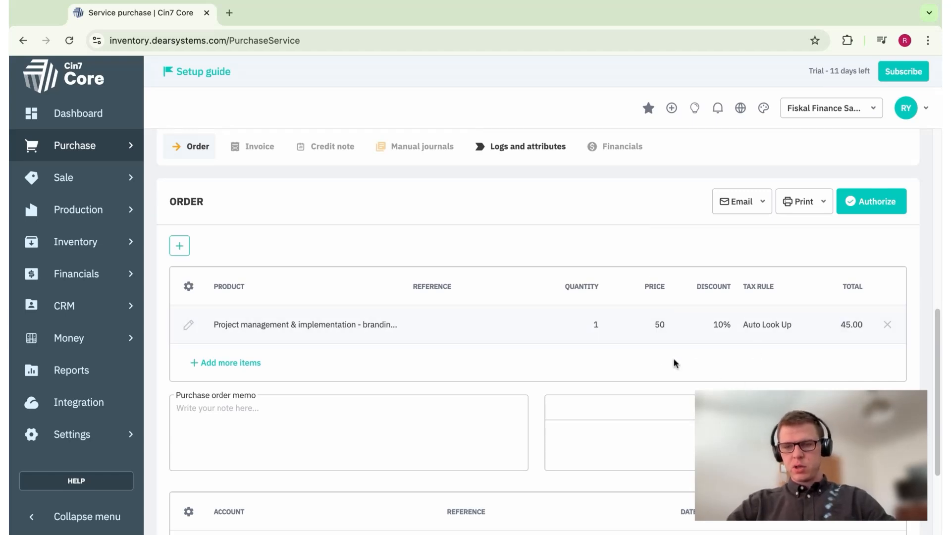
Check the order's total and authorize the order
scroll(674, 363, "down", 3)
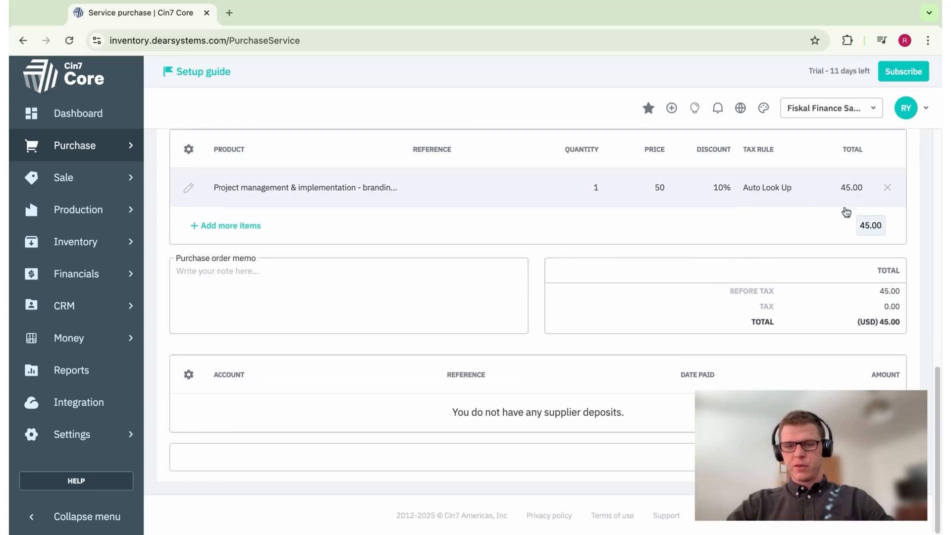
scroll(652, 388, "up", 2)
scroll(690, 404, "down", 2)
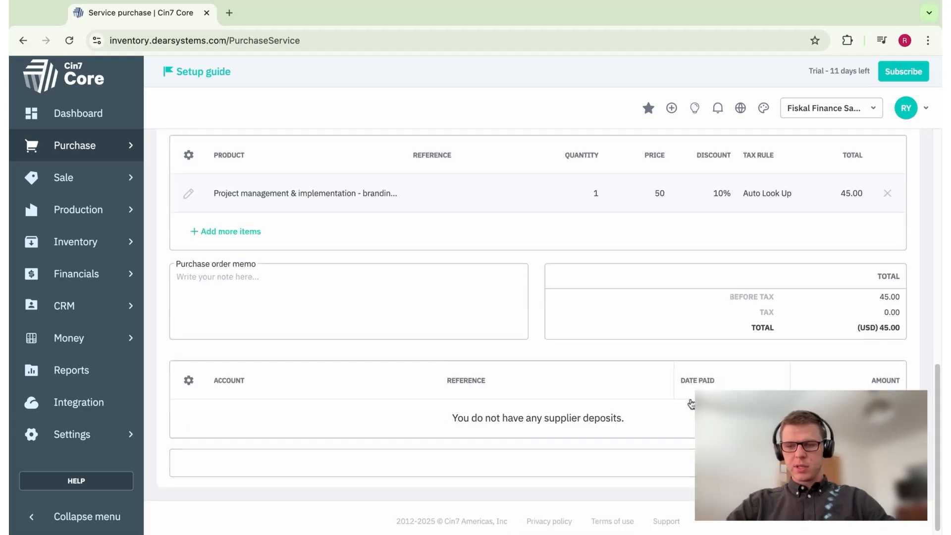
left_click(866, 463)
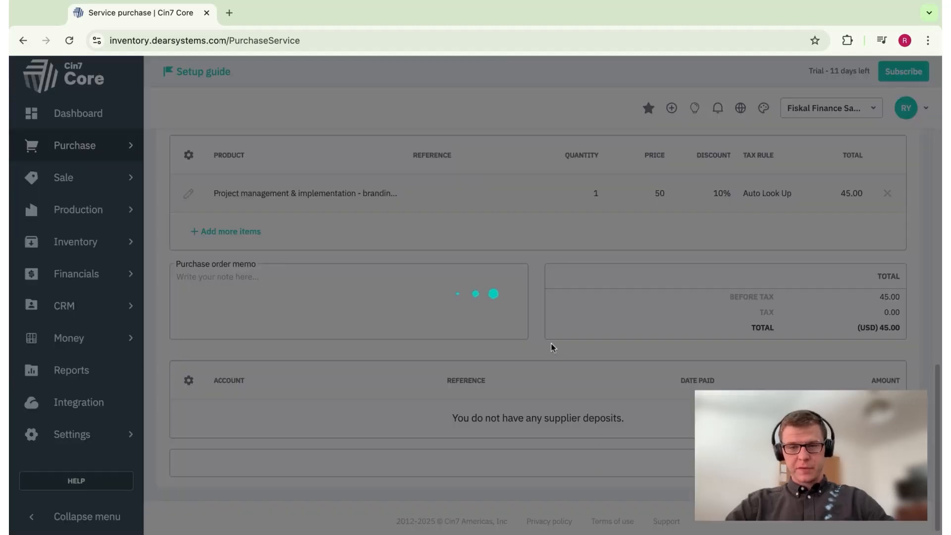
scroll(542, 341, "up", 6)
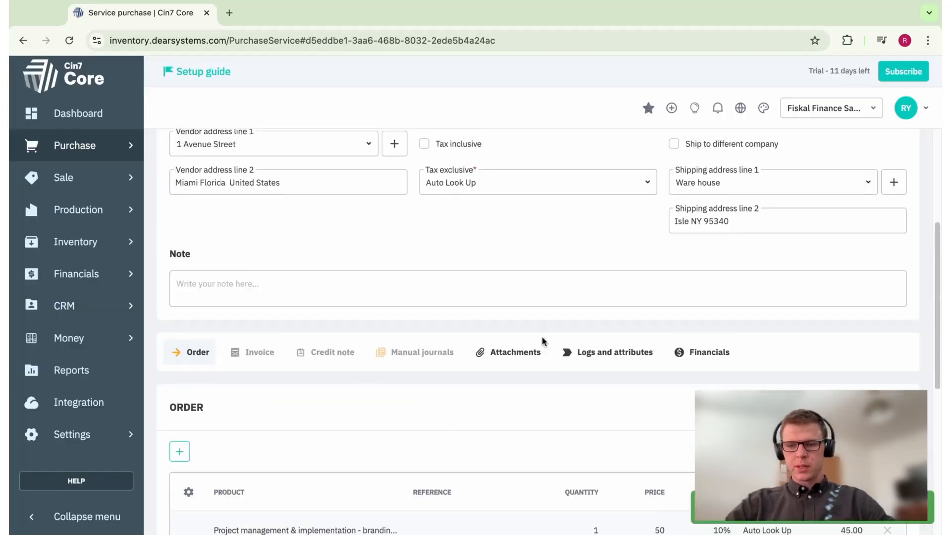
scroll(588, 418, "down", 1)
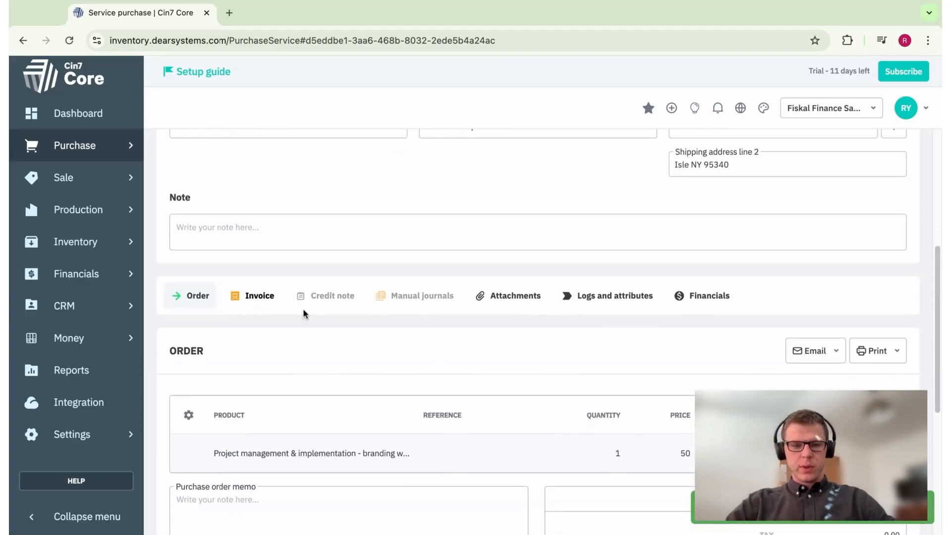
Open the purchase's invoice and enter invoice number INV-0061 with 02/20/2025 as the invoice date
scroll(390, 374, "down", 4)
scroll(391, 374, "down", 2)
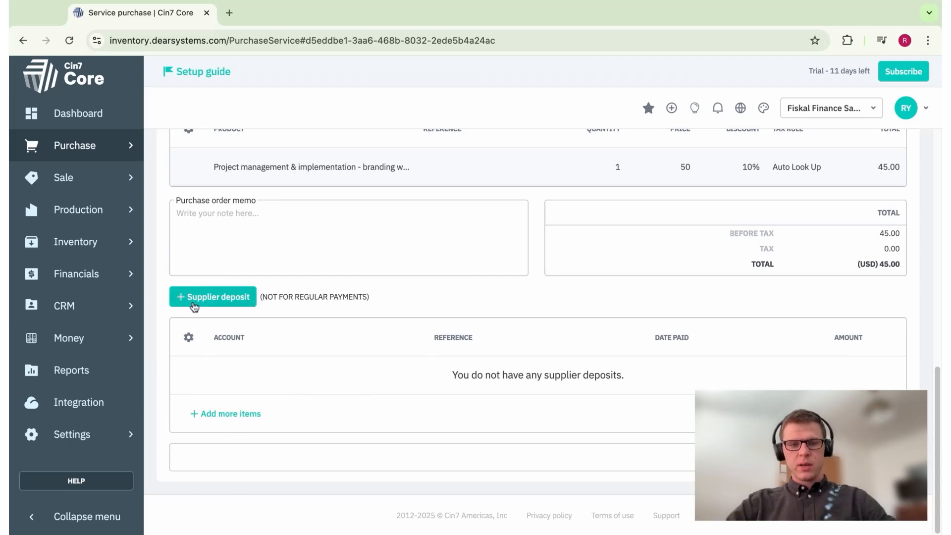
scroll(401, 319, "up", 5)
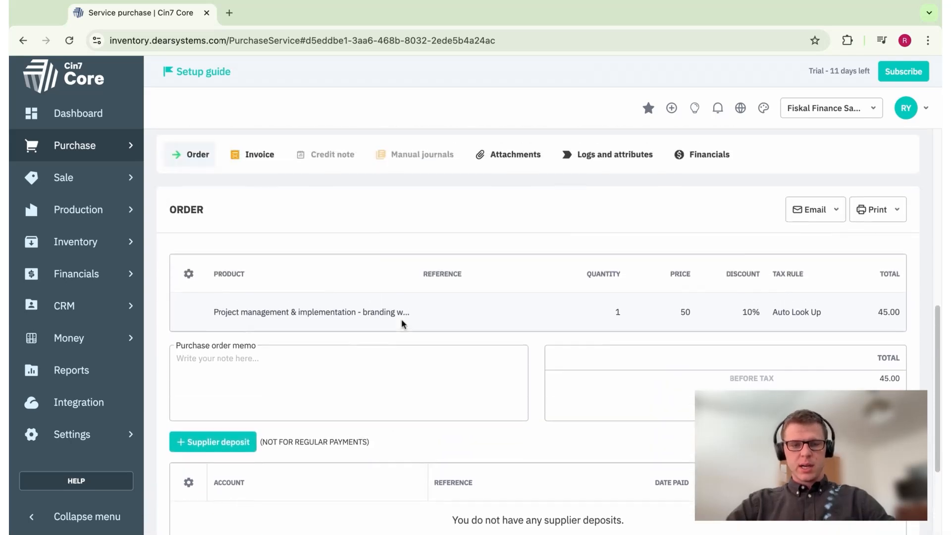
scroll(401, 320, "down", 1)
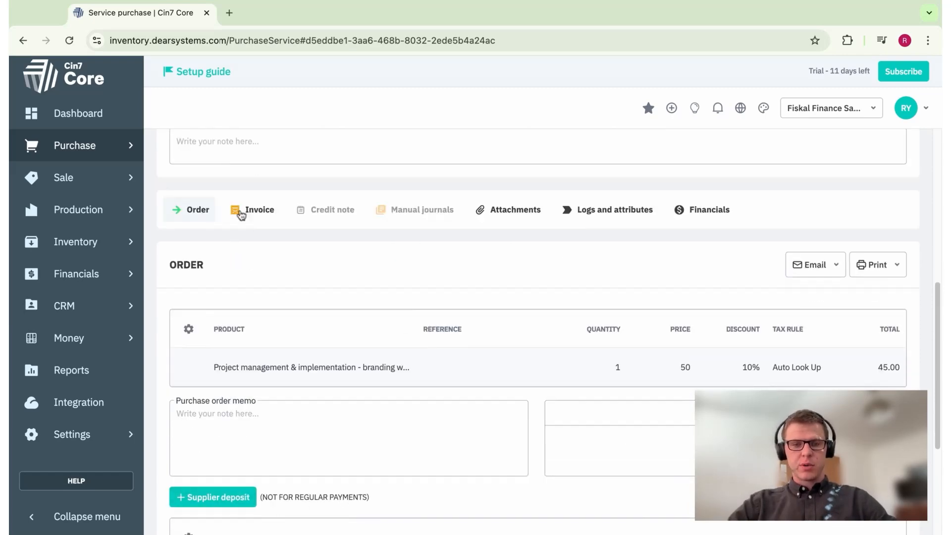
left_click(258, 210)
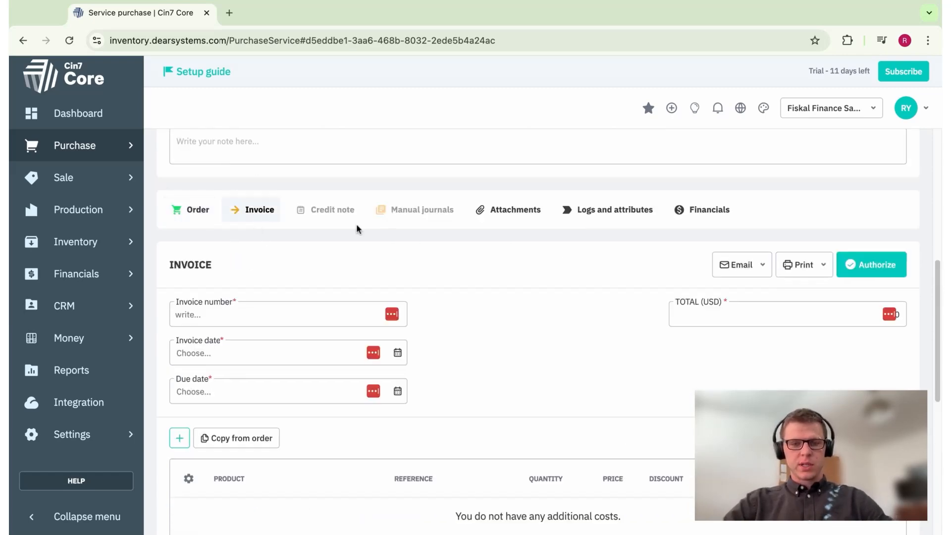
scroll(505, 346, "down", 1)
left_click(307, 295)
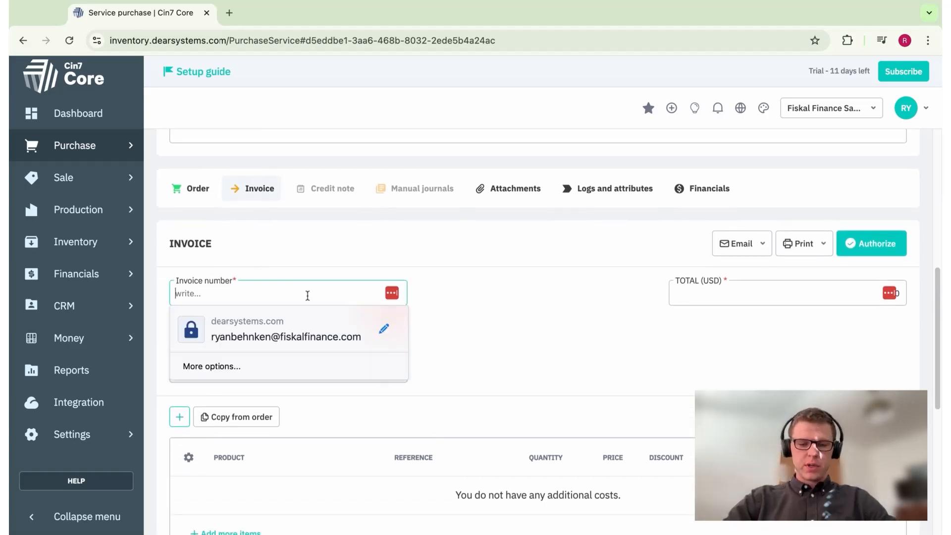
type("INV-0061")
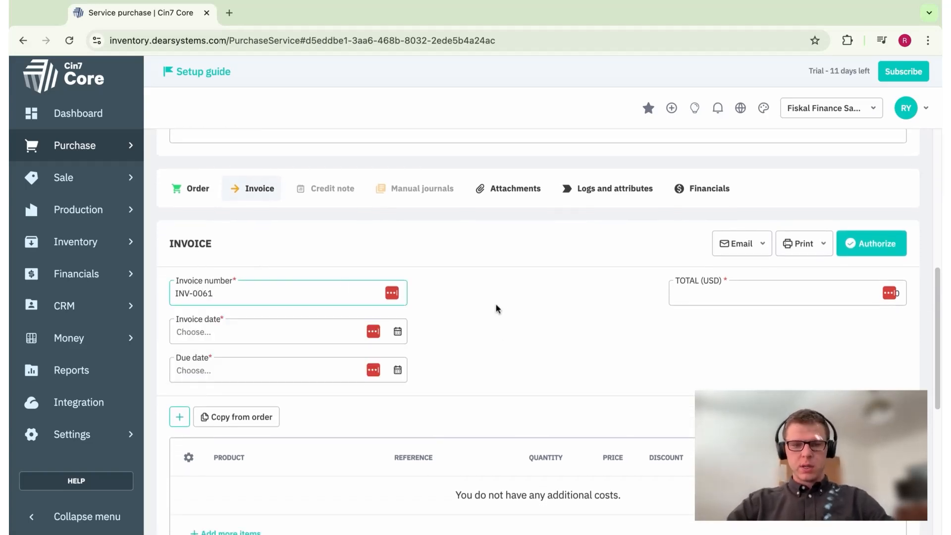
left_click(397, 332)
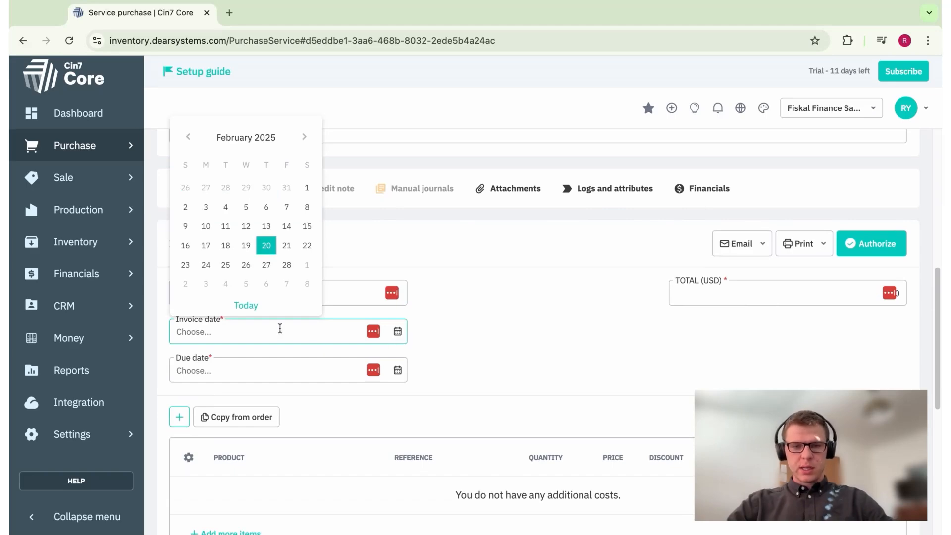
left_click(250, 309)
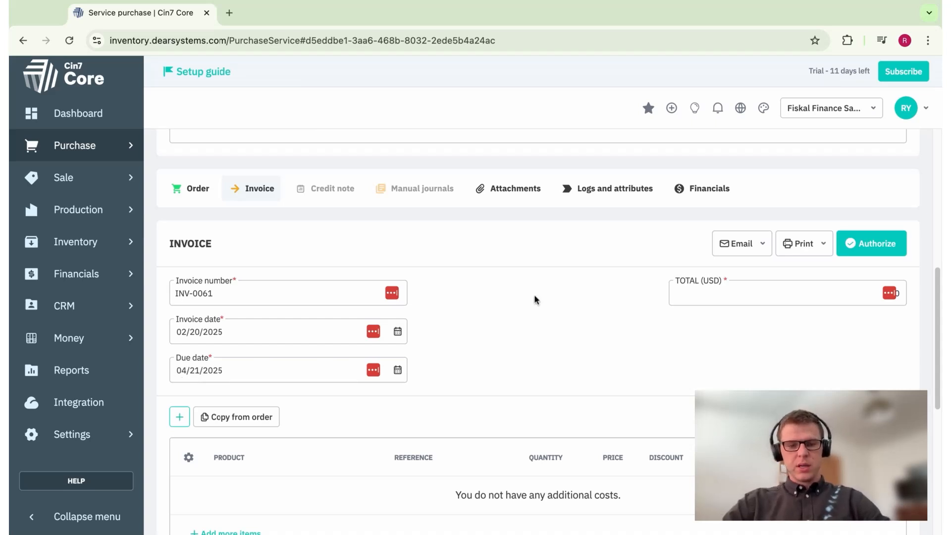
Copy the order line into the invoice and authorize the invoice
scroll(553, 315, "down", 2)
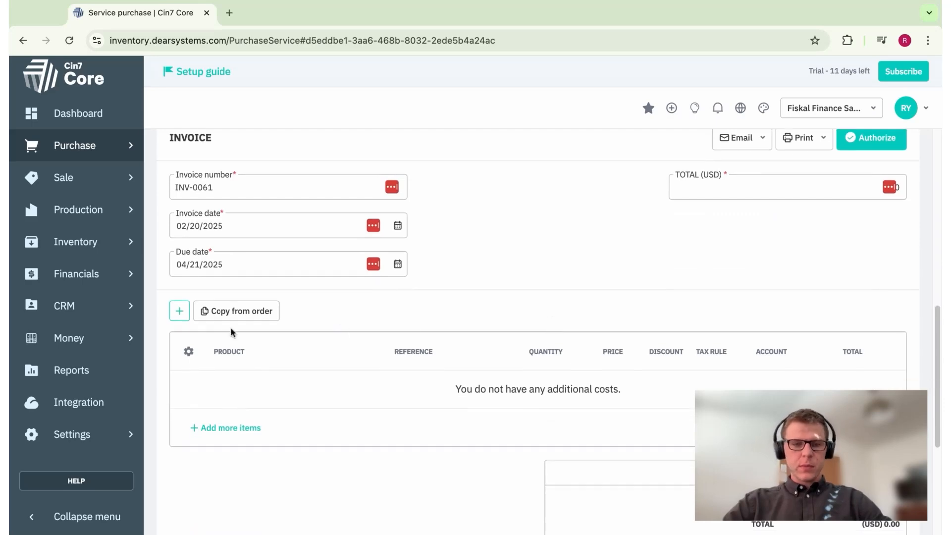
left_click(217, 318)
scroll(500, 323, "down", 3)
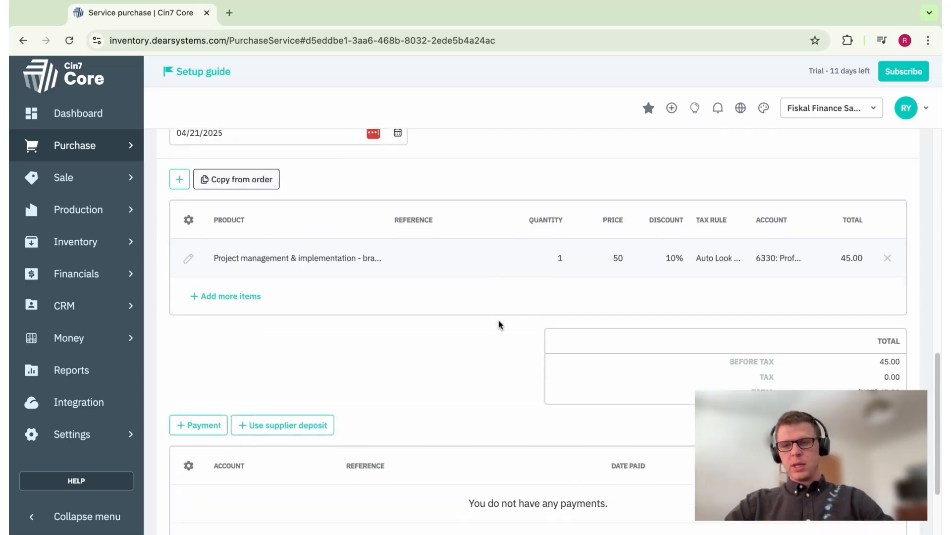
scroll(498, 323, "up", 5)
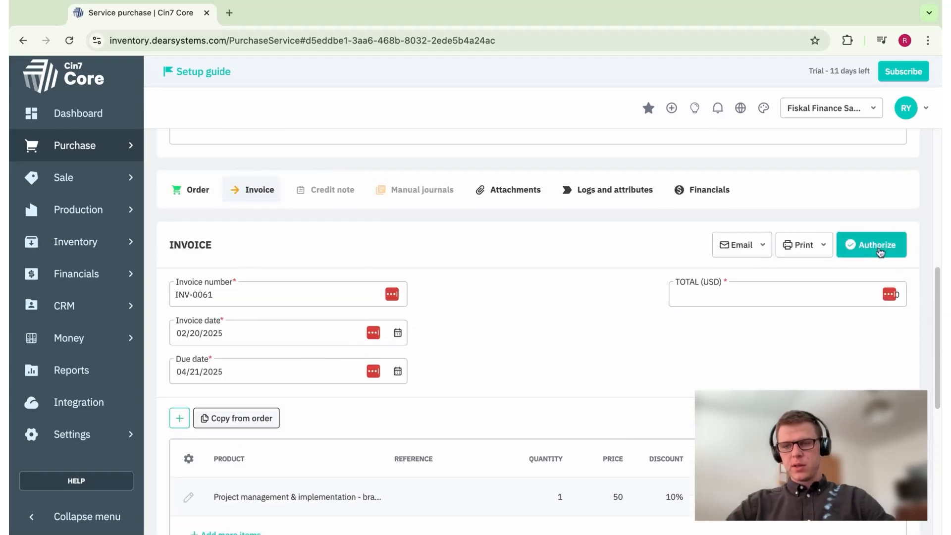
left_click(870, 245)
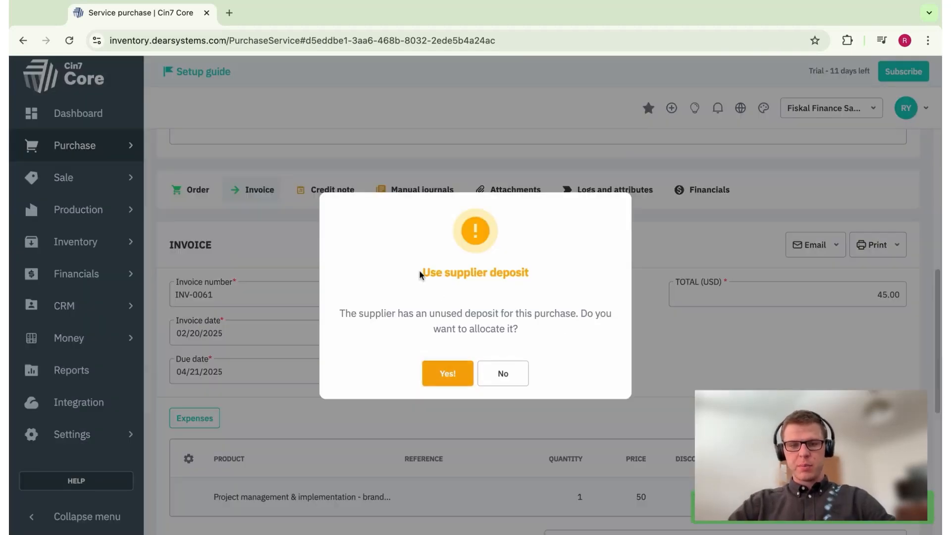
Accept using the supplier's unused deposit, allocate the remaining 26 USD of the 150 USD deposit, and save it as payment
left_click_drag(420, 272, 543, 275)
left_click(485, 301)
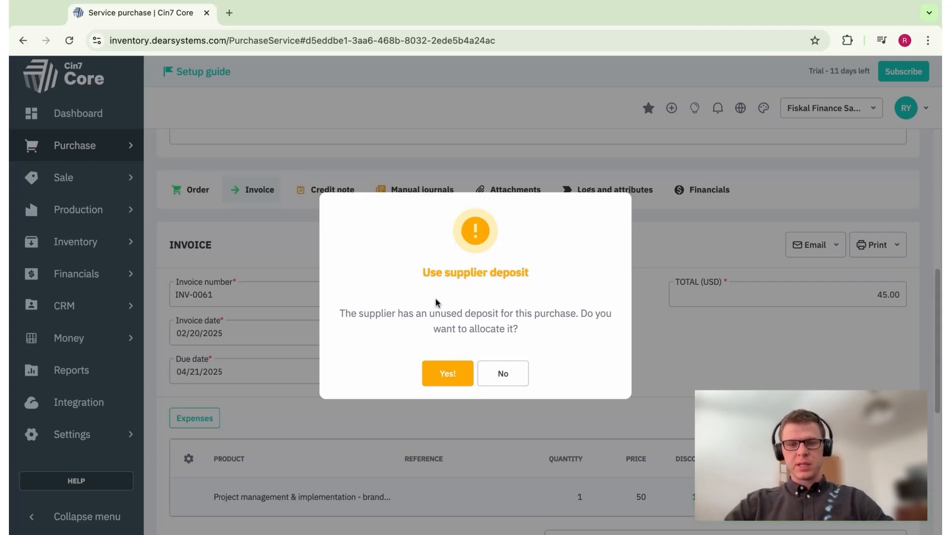
left_click(455, 374)
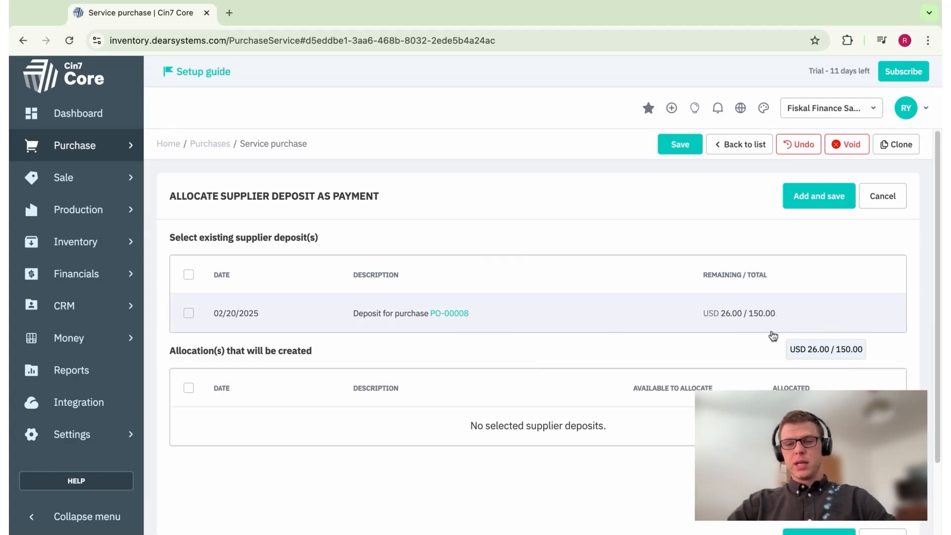
left_click(188, 315)
scroll(518, 338, "down", 3)
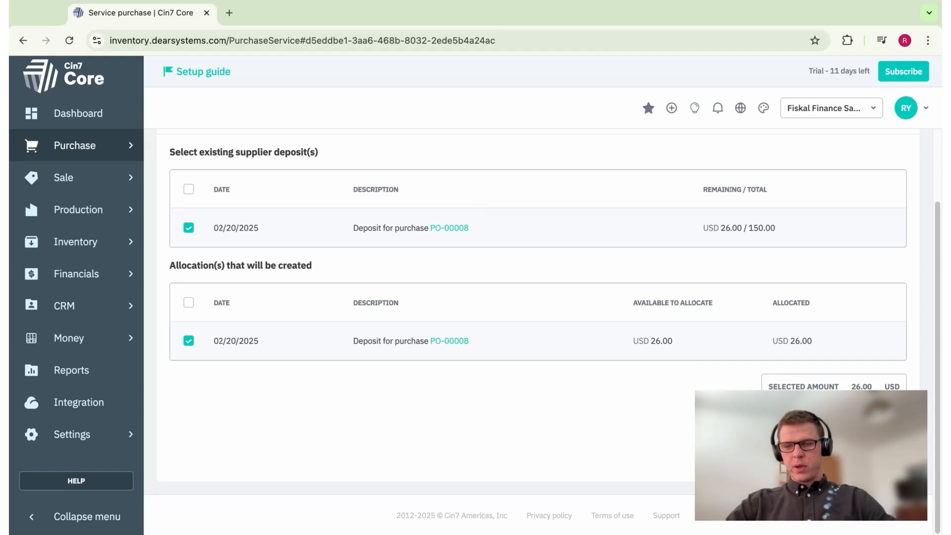
scroll(543, 331, "up", 10)
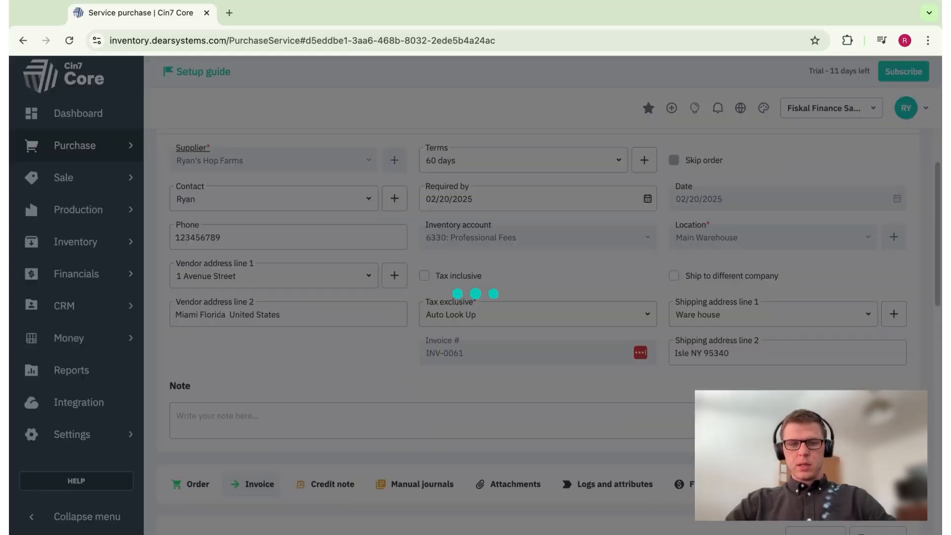
Add a payment line to the invoice from account 1204: EFT bank account with the reference Balance
scroll(664, 436, "down", 7)
scroll(514, 331, "down", 5)
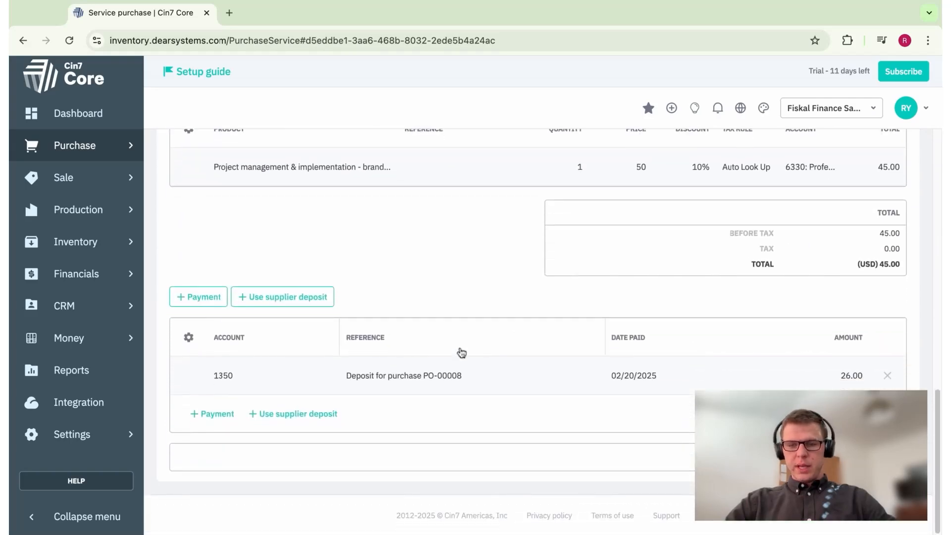
left_click(204, 297)
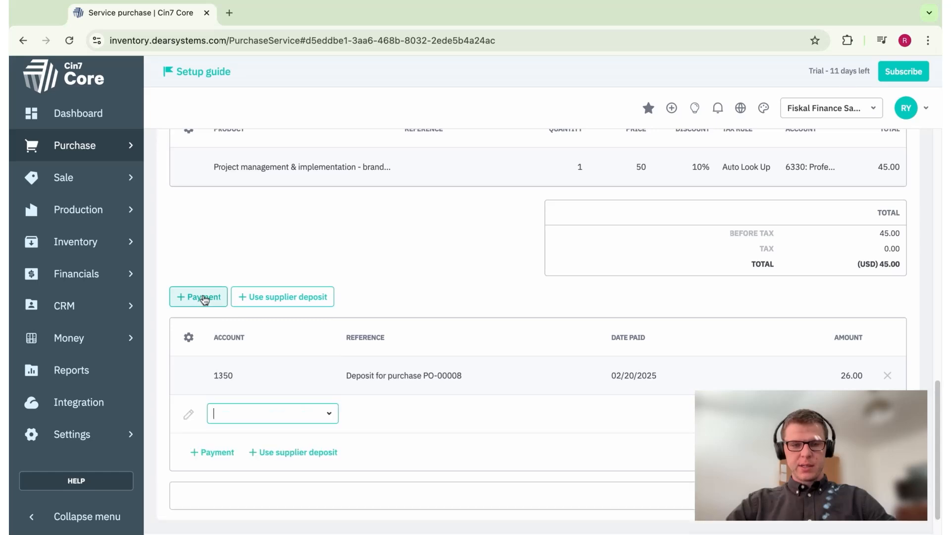
left_click(329, 414)
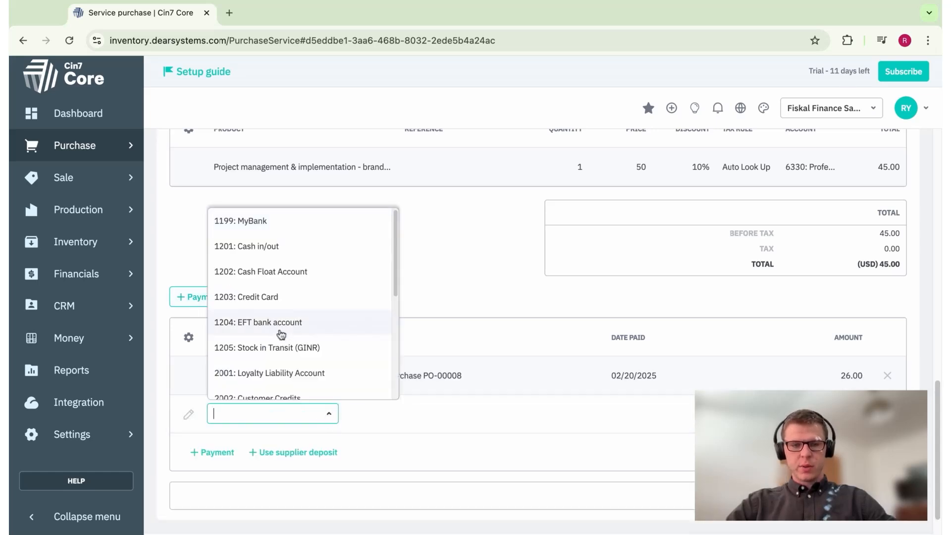
left_click(303, 323)
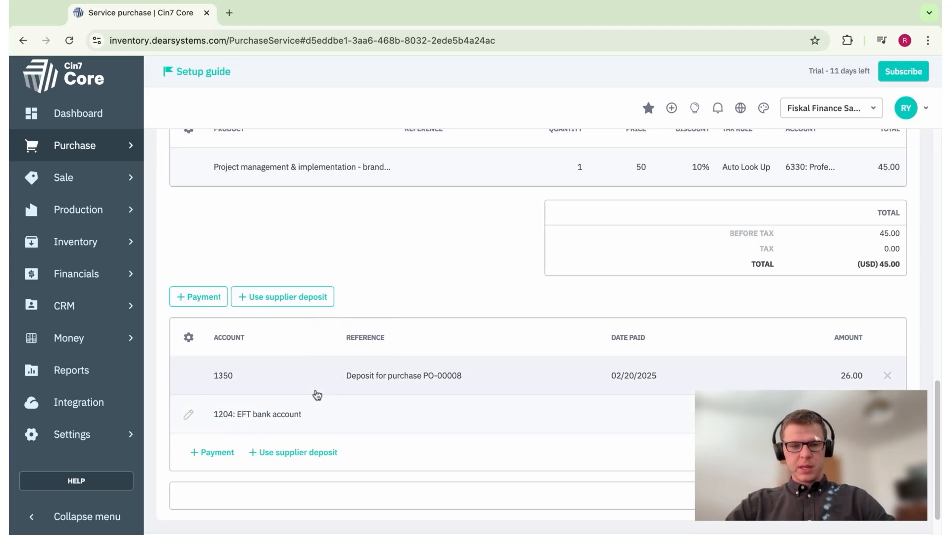
left_click(423, 421)
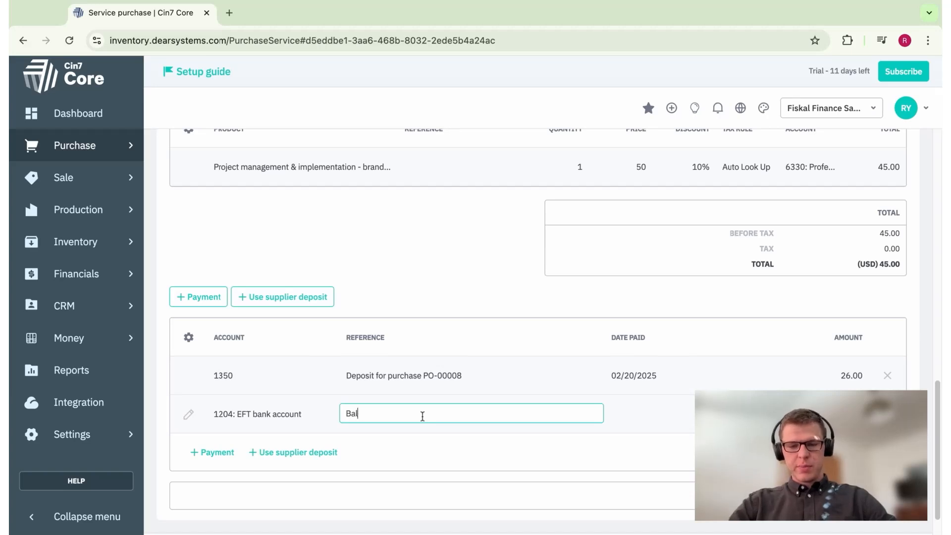
type("Balance")
Set the Balance payment's date paid to 02/20/2025 and its amount to 19 USD
left_click(675, 417)
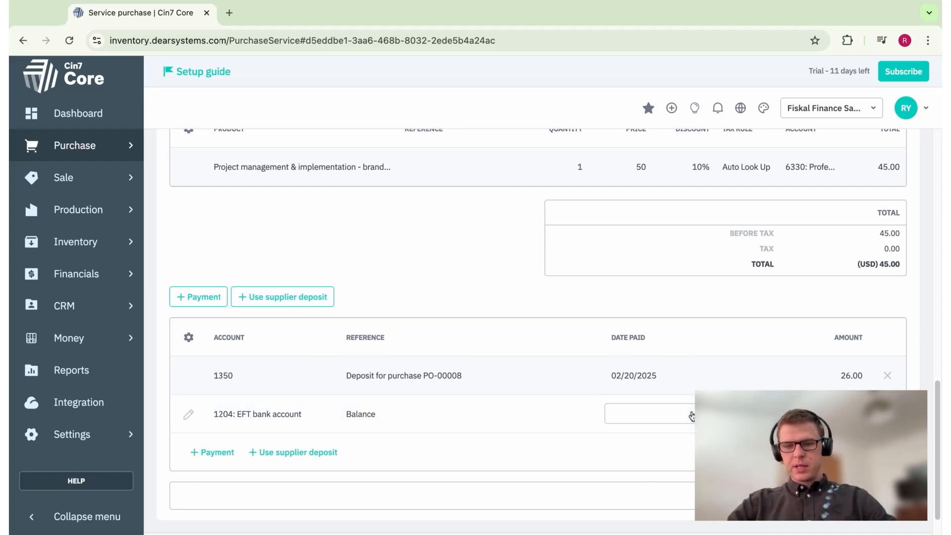
left_click(692, 414)
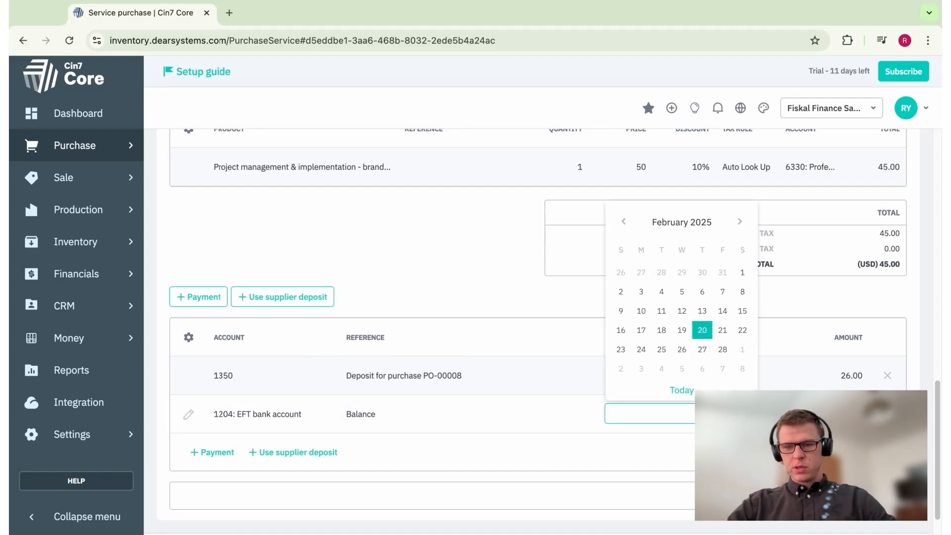
left_click(692, 394)
scroll(698, 410, "down", 1)
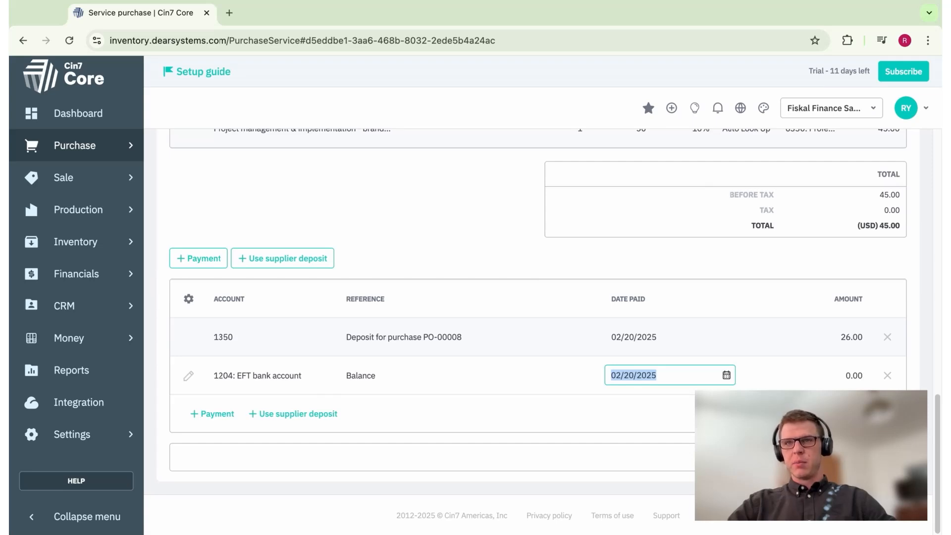
left_click(842, 377)
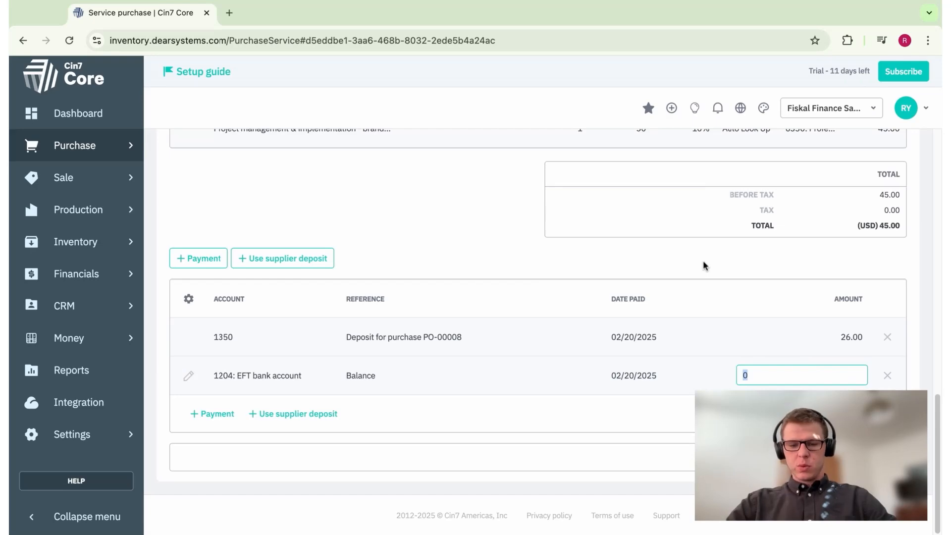
type("19")
key("Return")
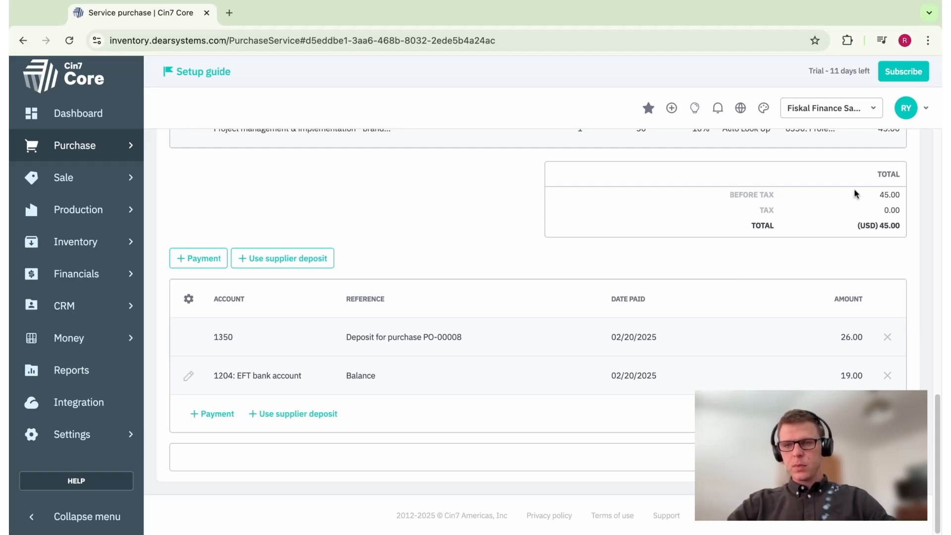
Save the service purchase with its new balance payment
scroll(823, 298, "up", 3)
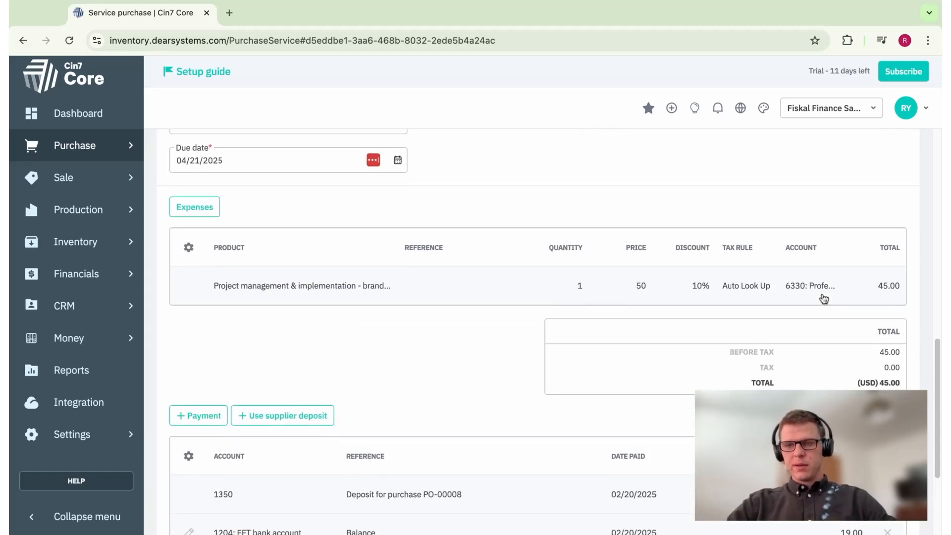
scroll(822, 298, "up", 6)
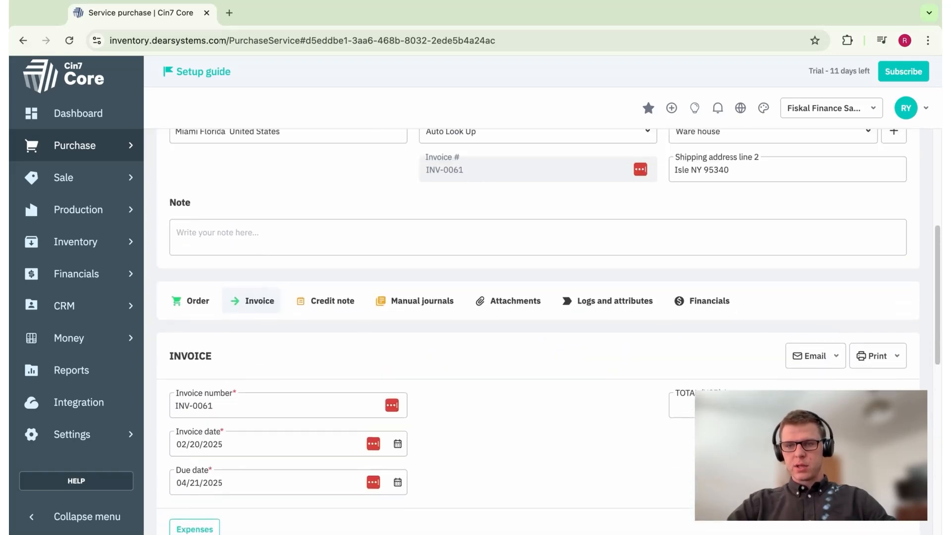
scroll(702, 155, "up", 5)
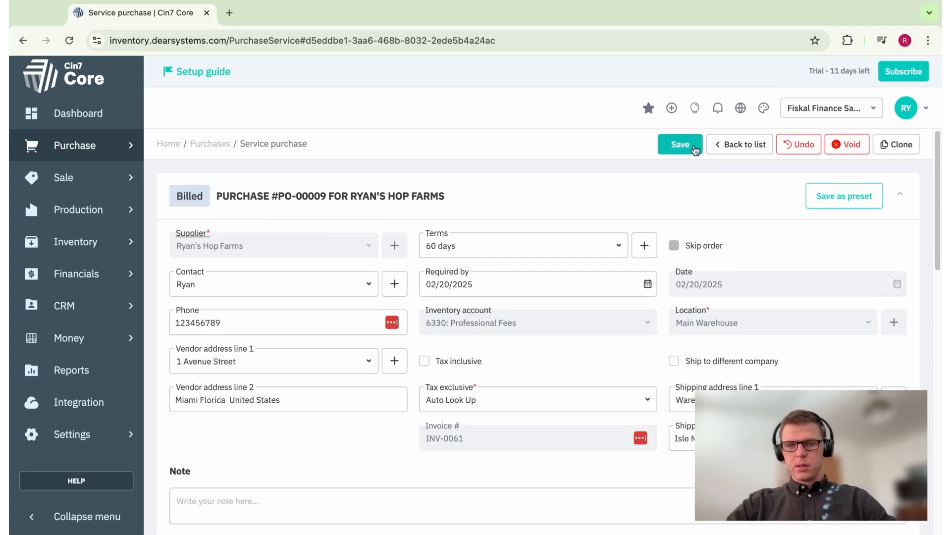
left_click(694, 147)
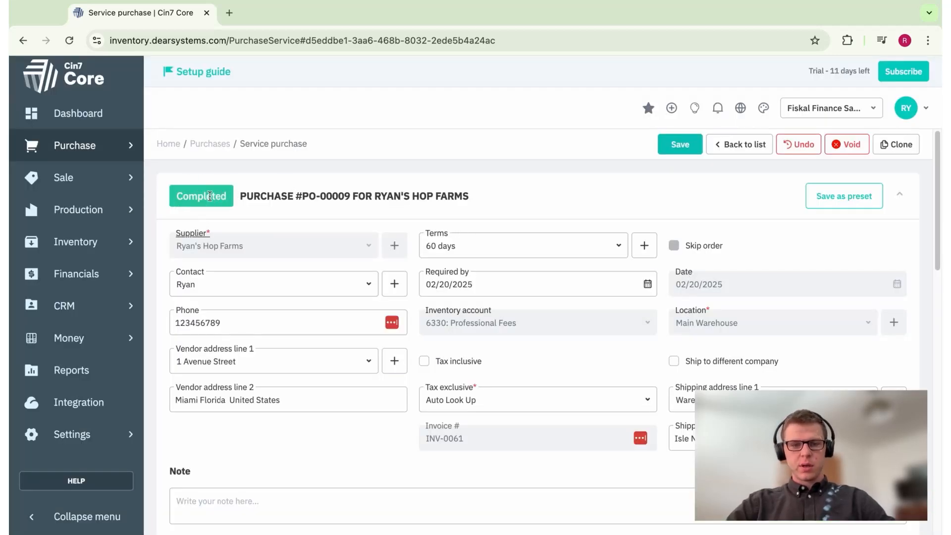
Review the purchase's financial transactions, checking the debit and credit accounts for the invoice, deposit and balance payment
scroll(398, 418, "down", 4)
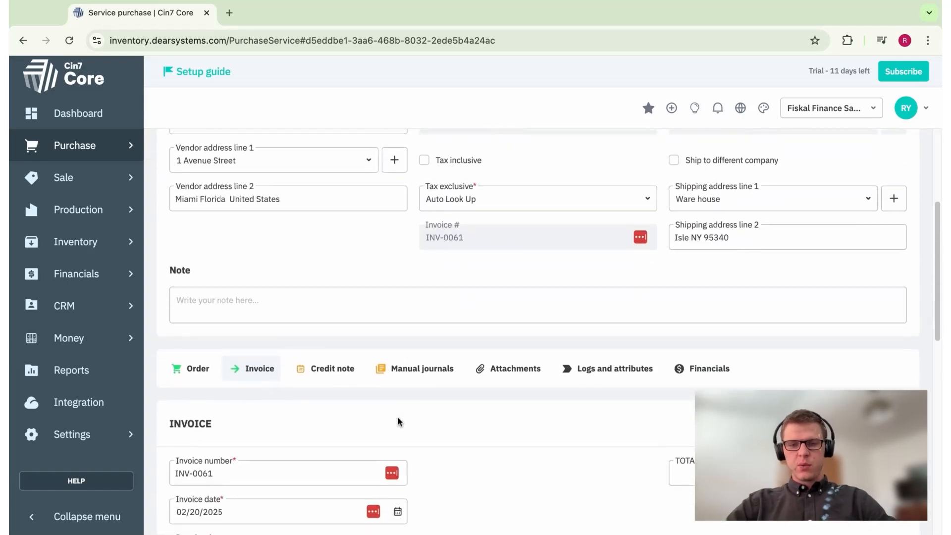
scroll(397, 418, "down", 1)
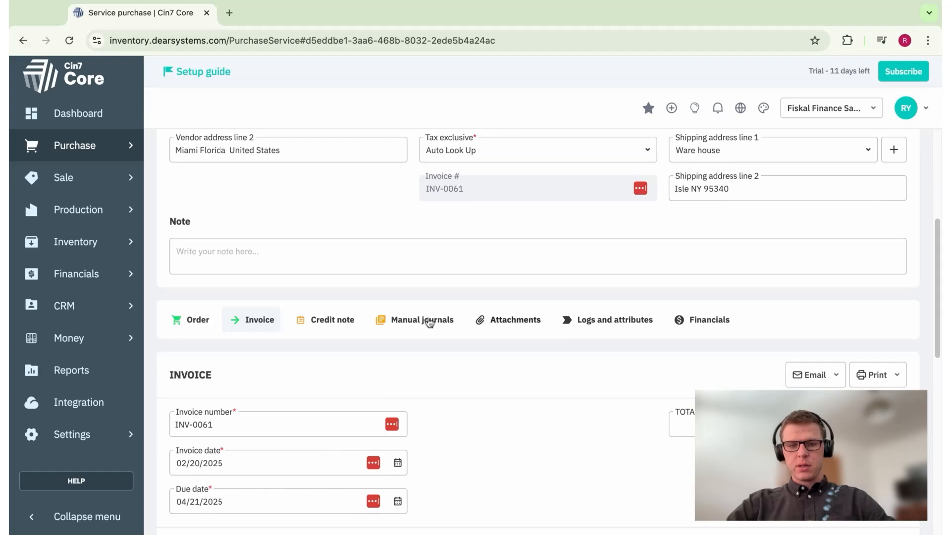
left_click(705, 322)
scroll(545, 422, "down", 1)
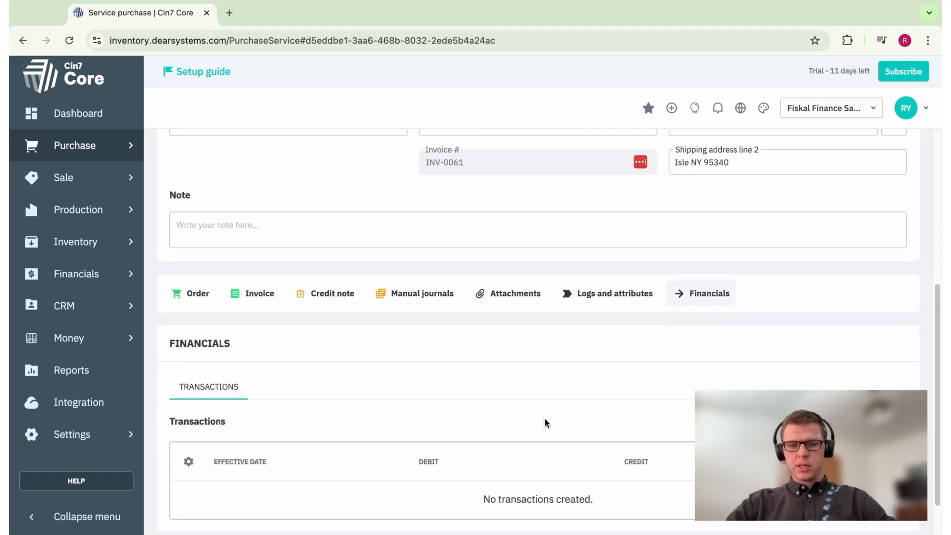
scroll(545, 417, "down", 3)
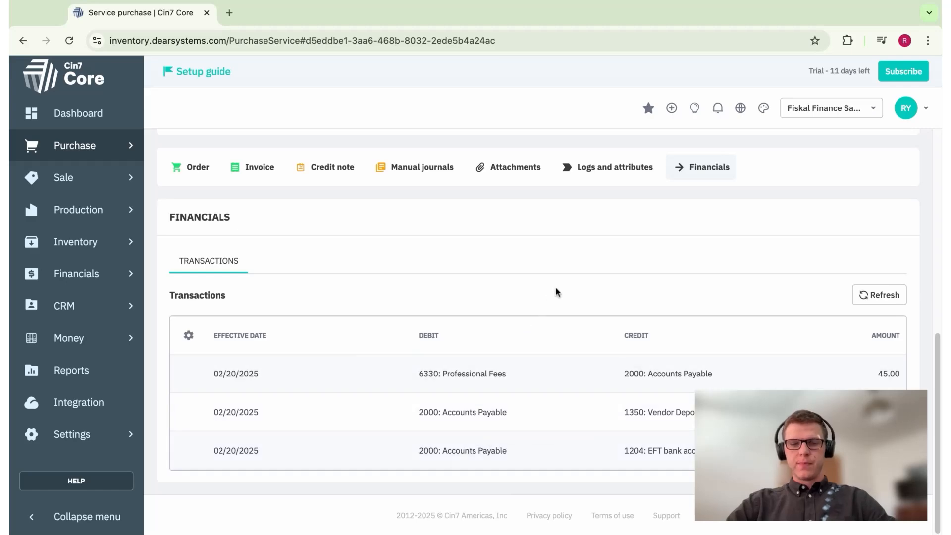
scroll(555, 291, "up", 5)
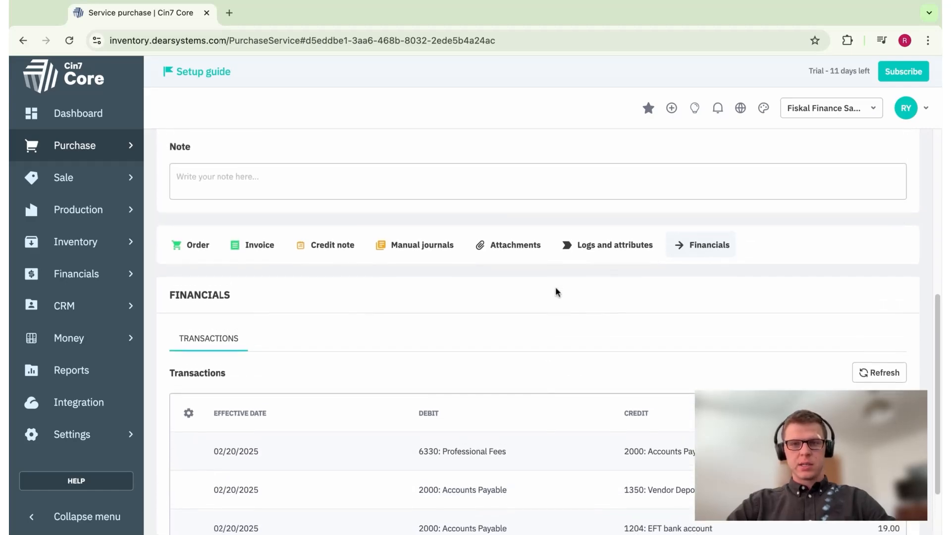
scroll(538, 297, "up", 4)
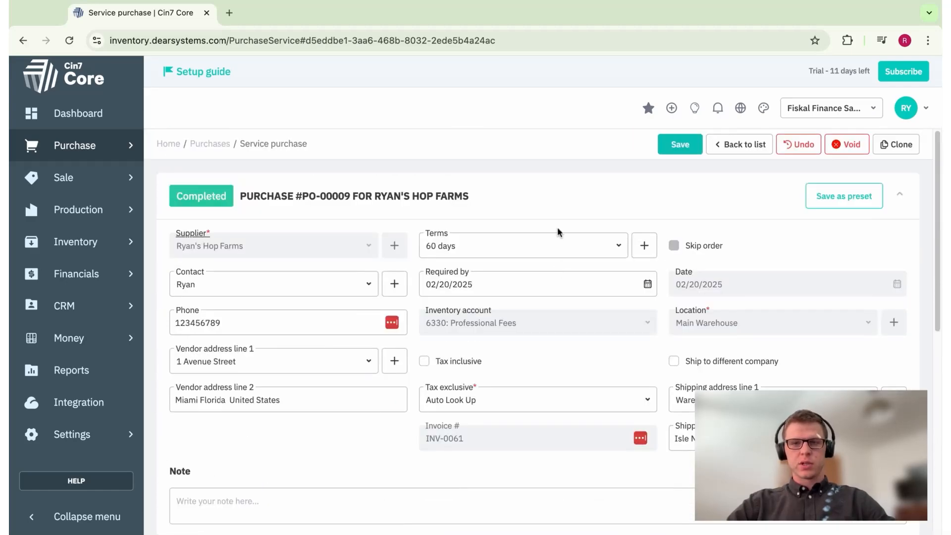